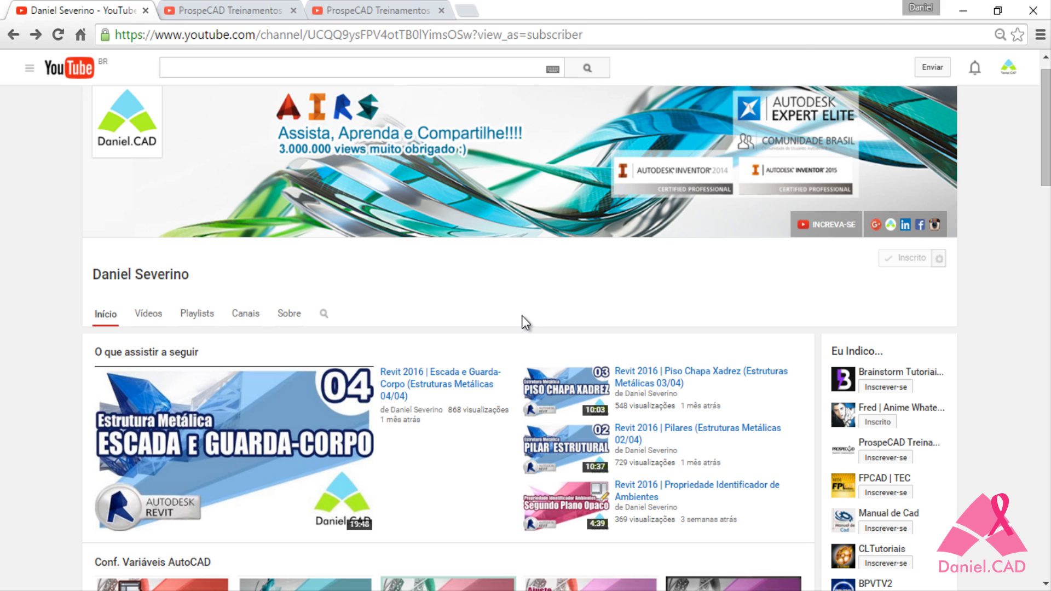
Look over the Daniel.CAD channel home page and the ProspeCAD Treinamentos channel home page
{"action": "scroll", "coordinate": [1010, 262], "scroll_direction": "down", "scroll_amount": 3}
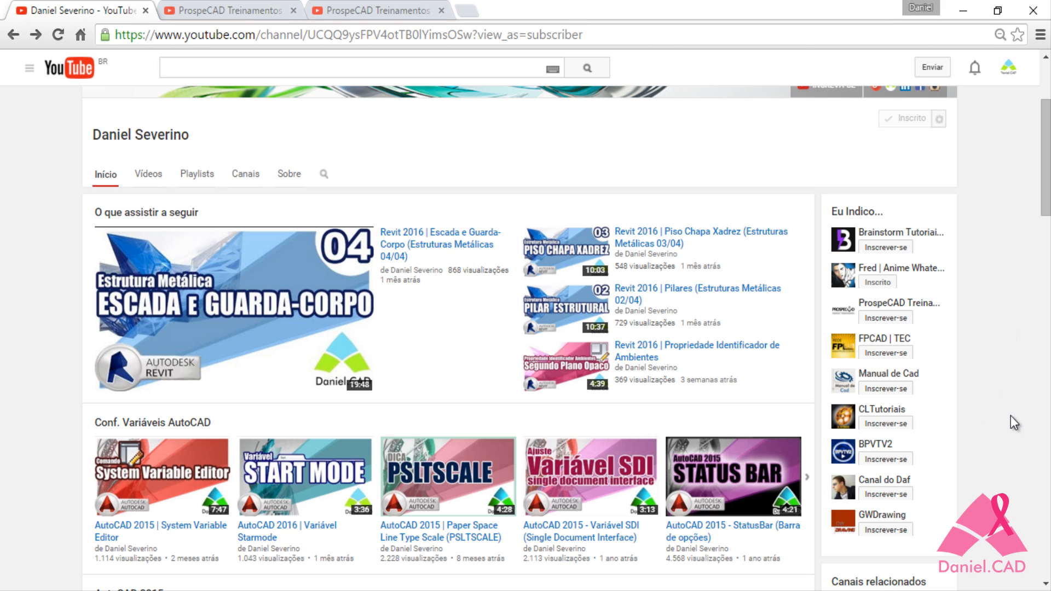
{"action": "left_click", "coordinate": [235, 12]}
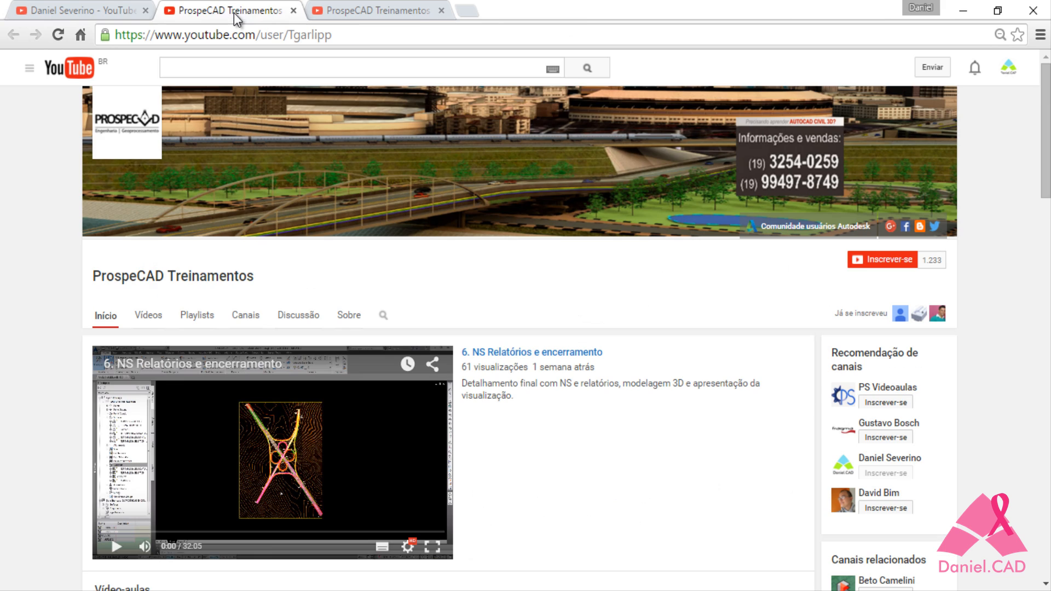
{"action": "scroll", "coordinate": [483, 340], "scroll_direction": "down", "scroll_amount": 3}
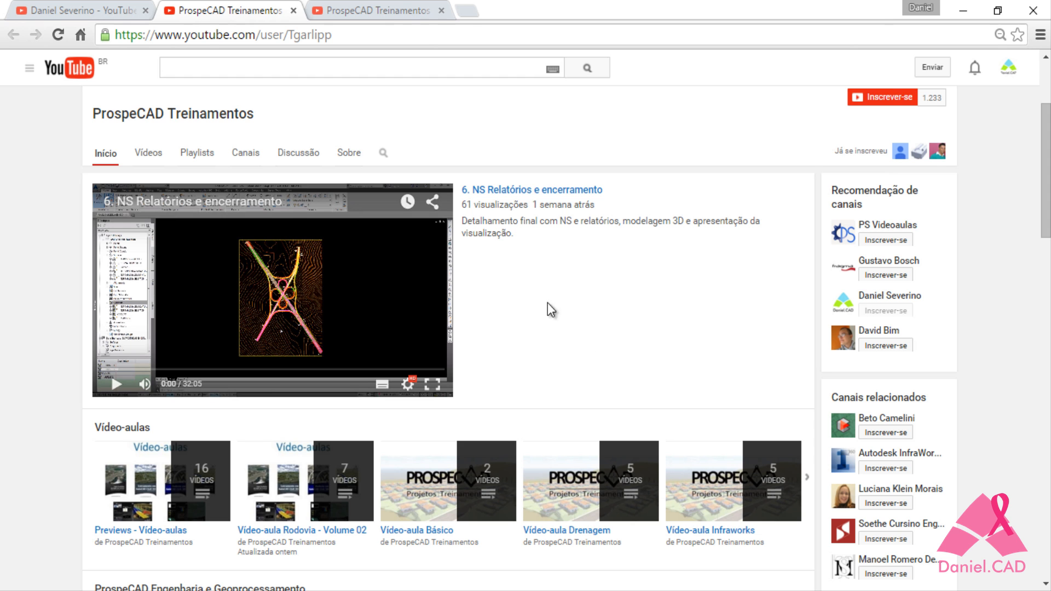
{"action": "scroll", "coordinate": [331, 176], "scroll_direction": "up", "scroll_amount": 3}
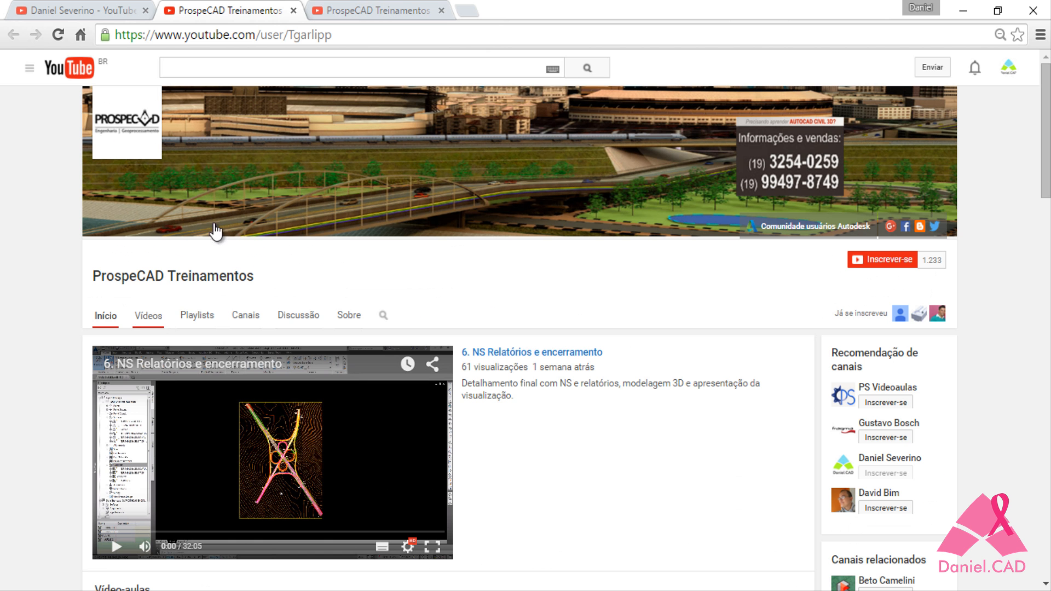
Browse the list of uploaded videos on the ProspeCAD Treinamentos channel
{"action": "left_click", "coordinate": [376, 11]}
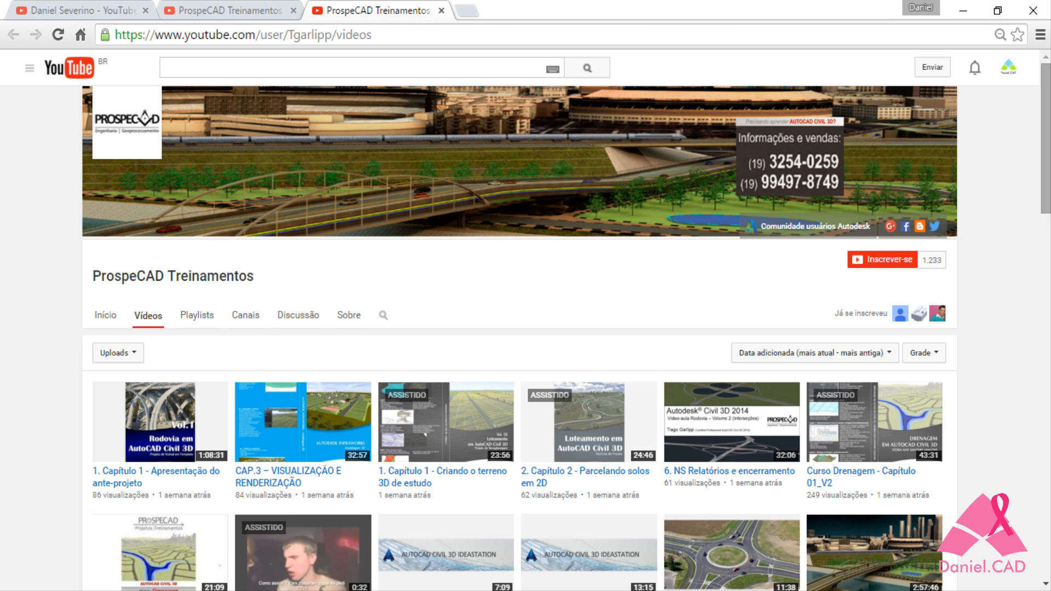
{"action": "left_click_drag", "start_coordinate": [1045, 131], "coordinate": [1047, 230]}
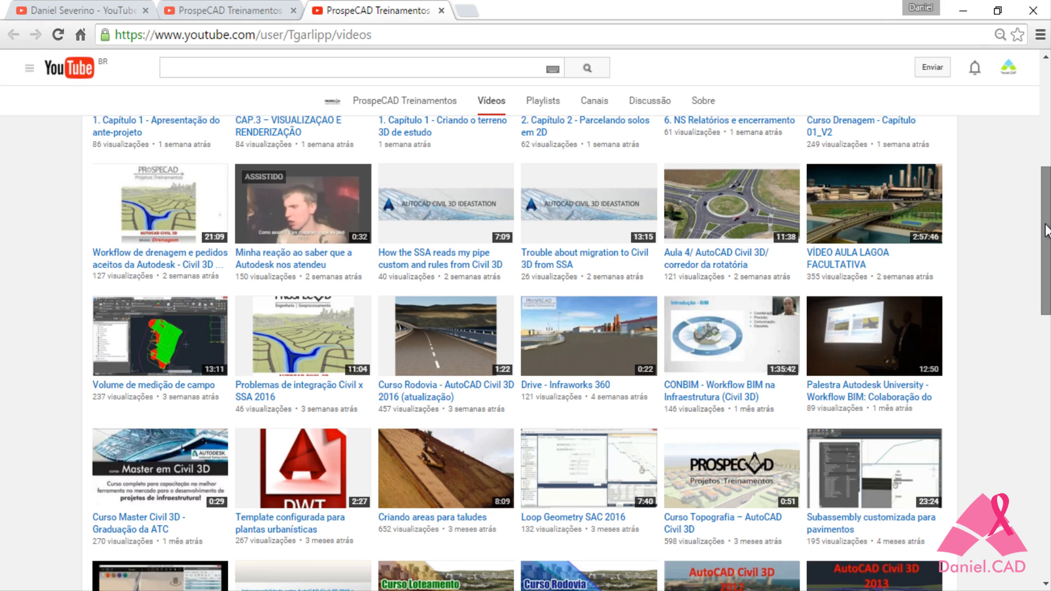
{"action": "left_click_drag", "start_coordinate": [1047, 230], "coordinate": [1042, 254]}
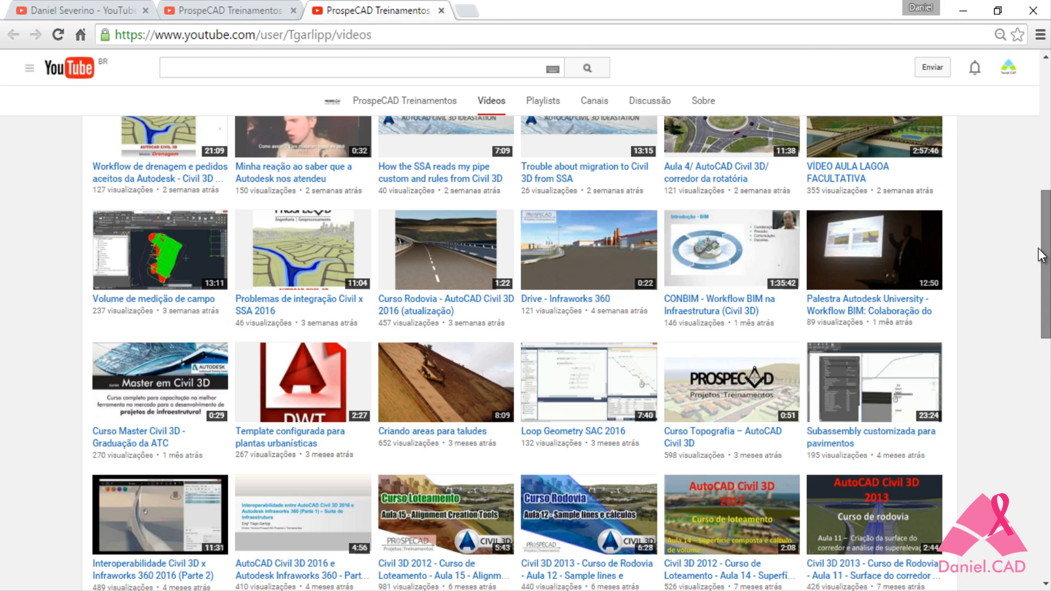
{"action": "left_click_drag", "start_coordinate": [1039, 248], "coordinate": [1039, 247]}
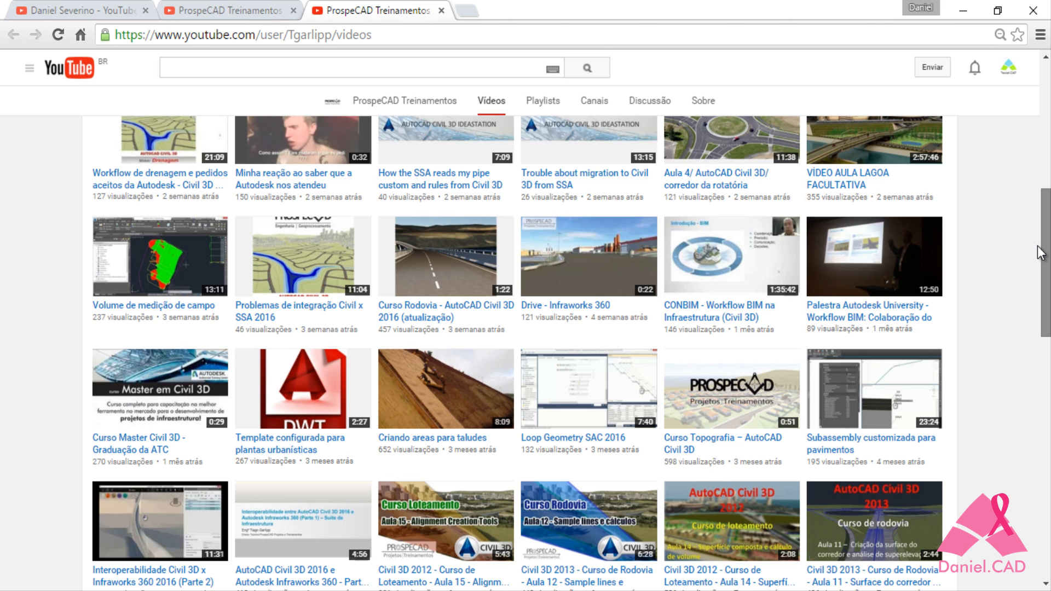
{"action": "scroll", "coordinate": [444, 155], "scroll_direction": "up", "scroll_amount": 7}
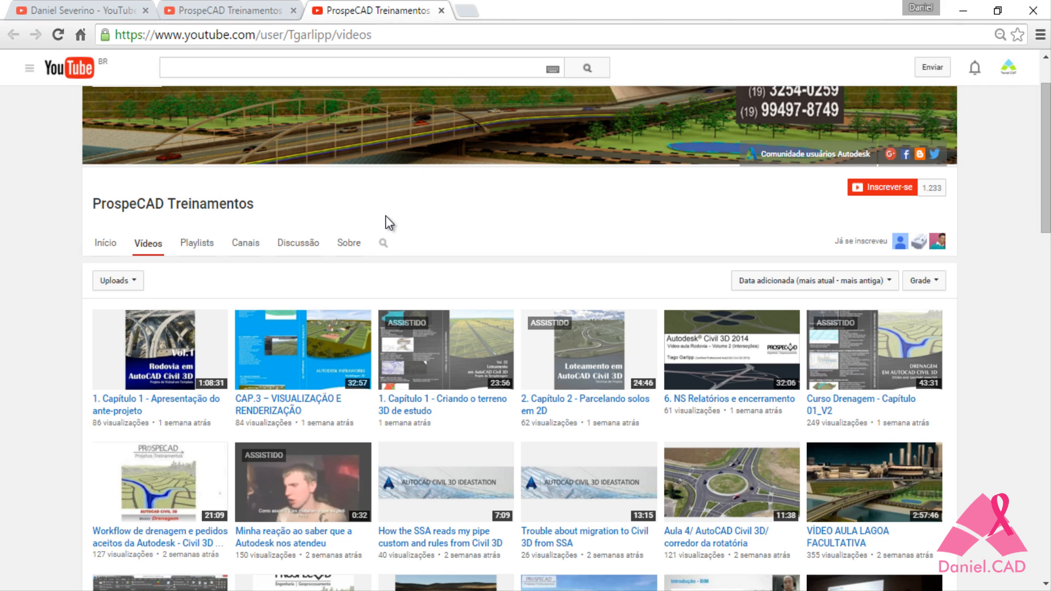
{"action": "scroll", "coordinate": [385, 215], "scroll_direction": "up", "scroll_amount": 2}
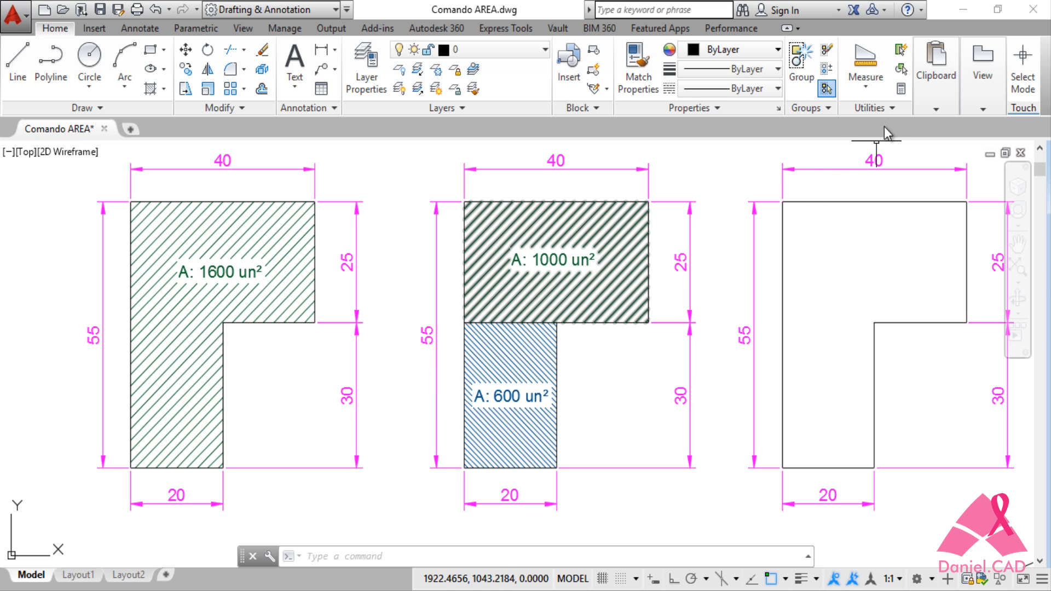
In AutoCAD, measure the second unhatched L-shaped outline using the AREA command with the Object option
{"action": "left_click", "coordinate": [874, 100]}
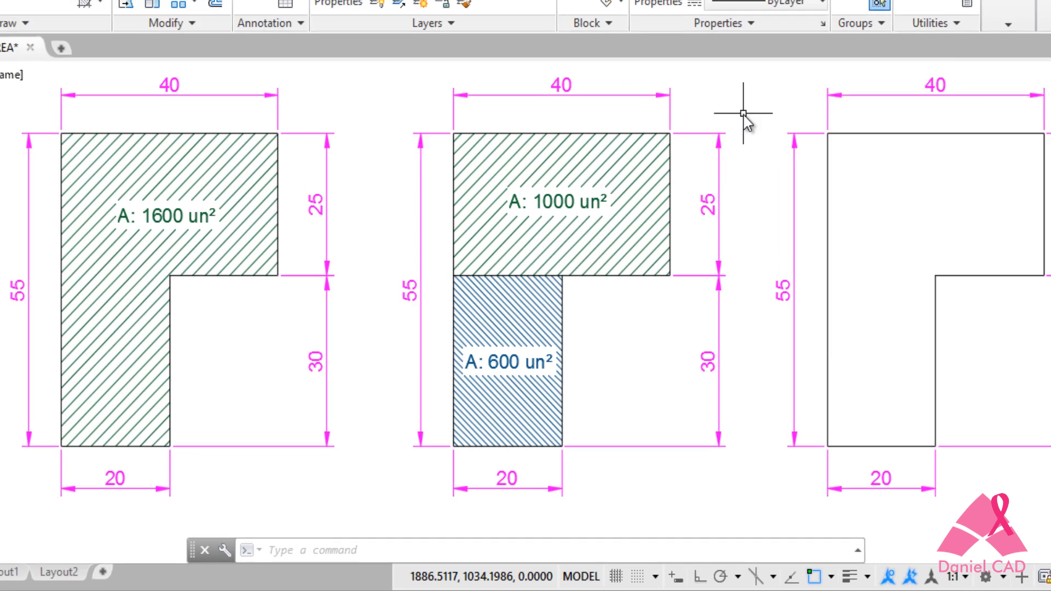
{"action": "type", "text": "area"}
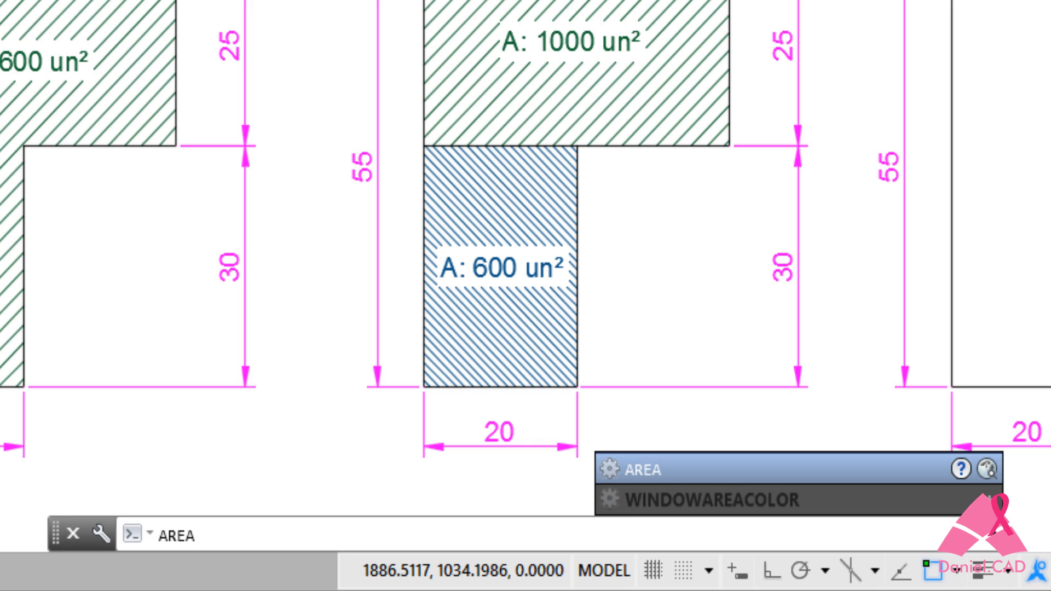
{"action": "key", "text": "BackSpace"}
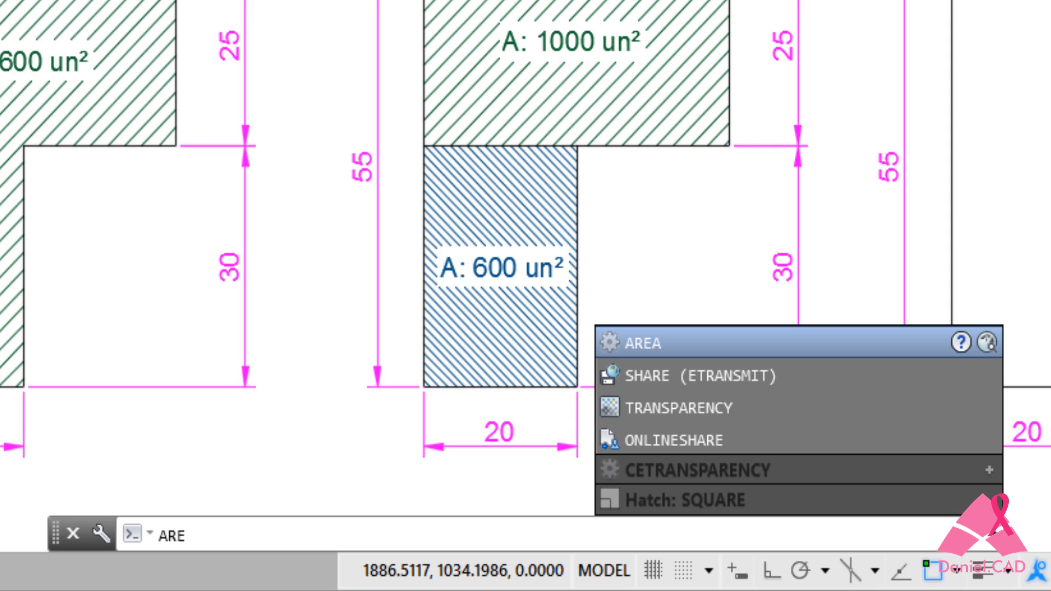
{"action": "type", "text": "A"}
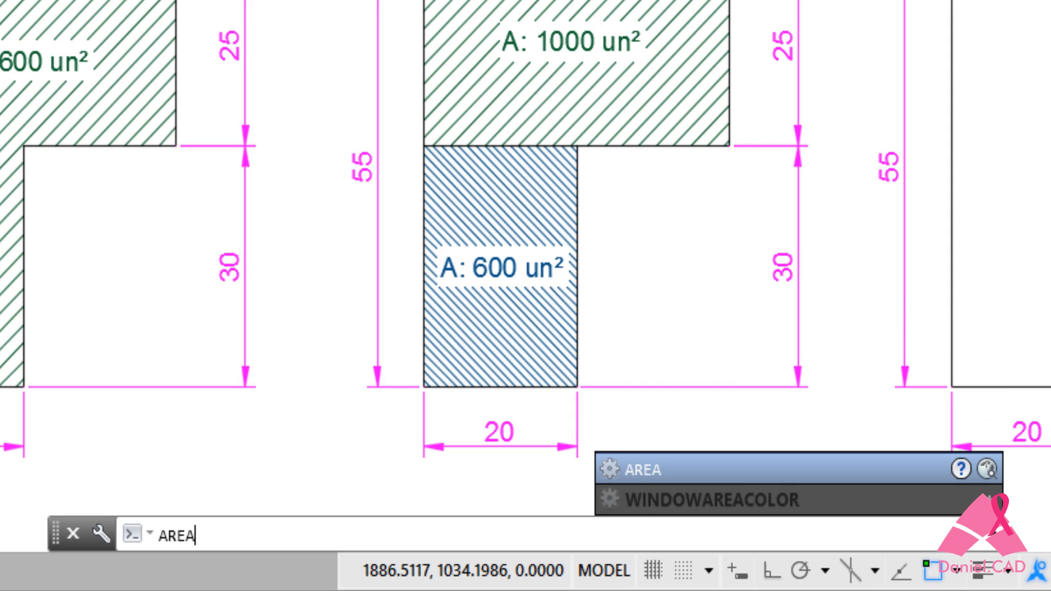
{"action": "key", "text": "Return"}
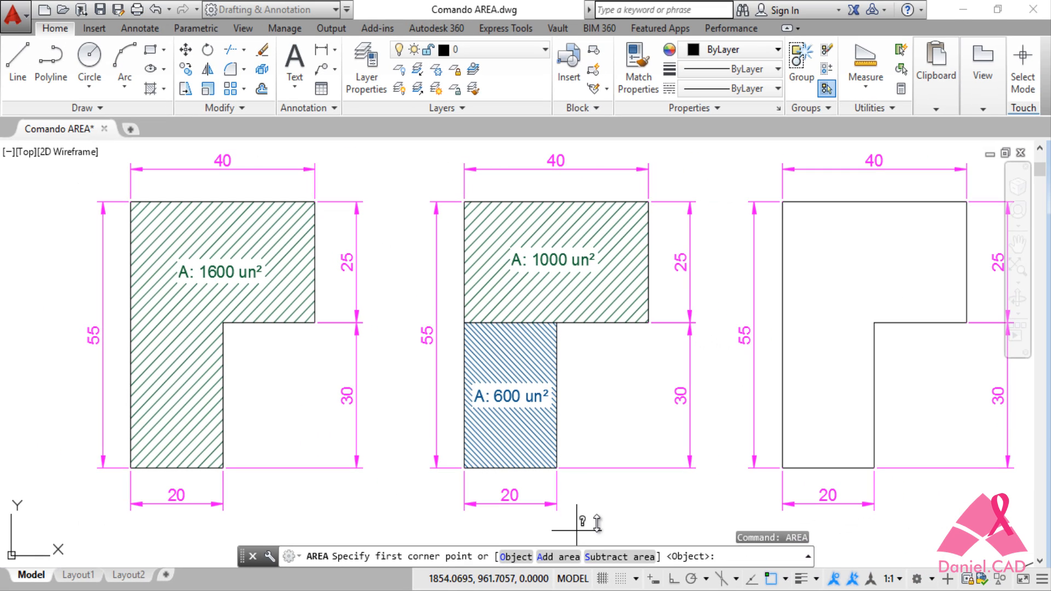
{"action": "left_click", "coordinate": [516, 557]}
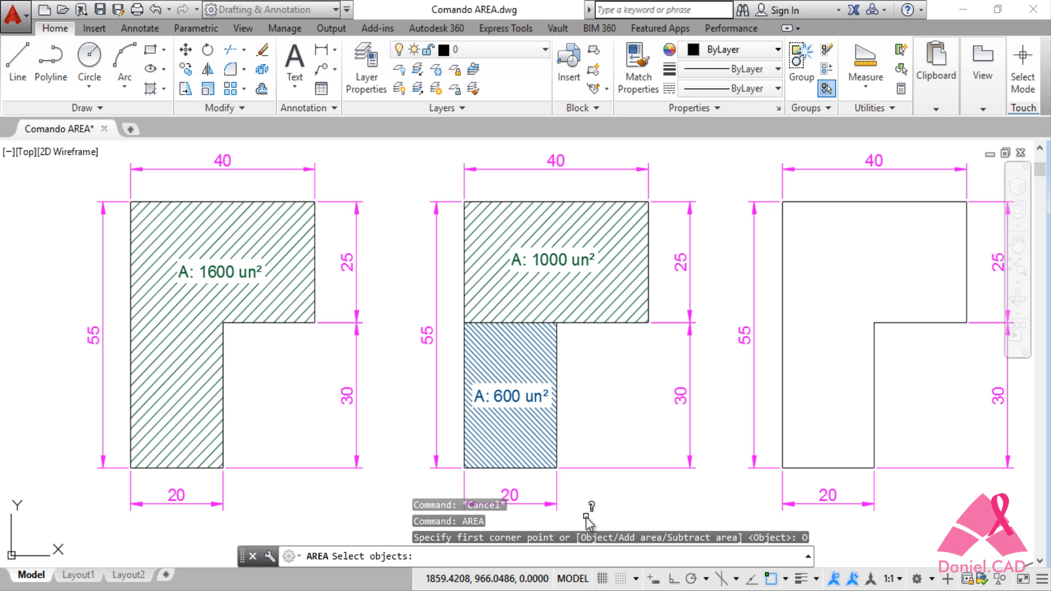
{"action": "middle_click_drag", "start_coordinate": [622, 492], "coordinate": [492, 481]}
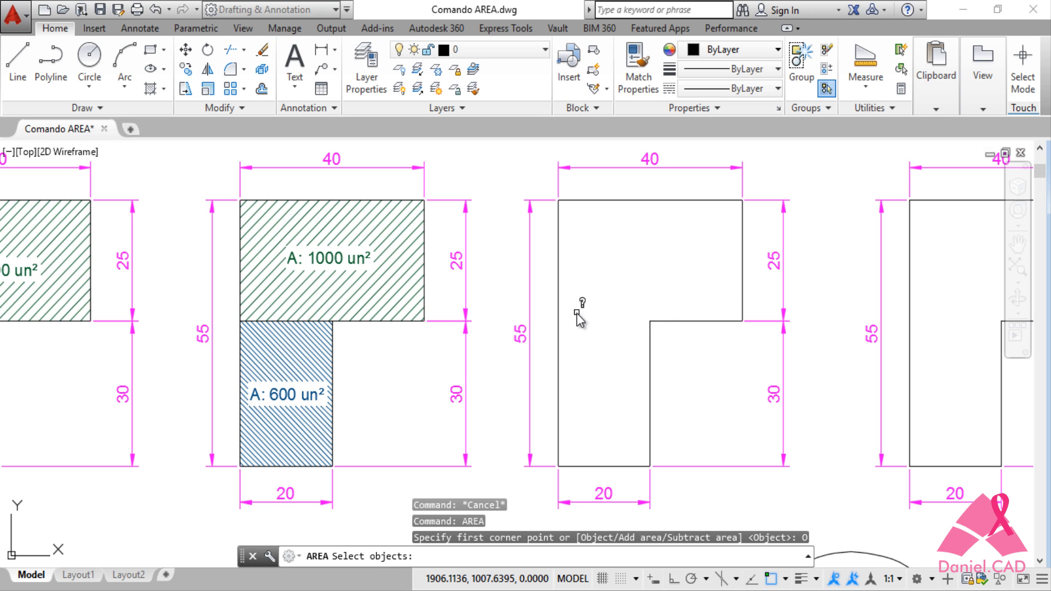
{"action": "middle_click_drag", "start_coordinate": [574, 361], "coordinate": [739, 375]}
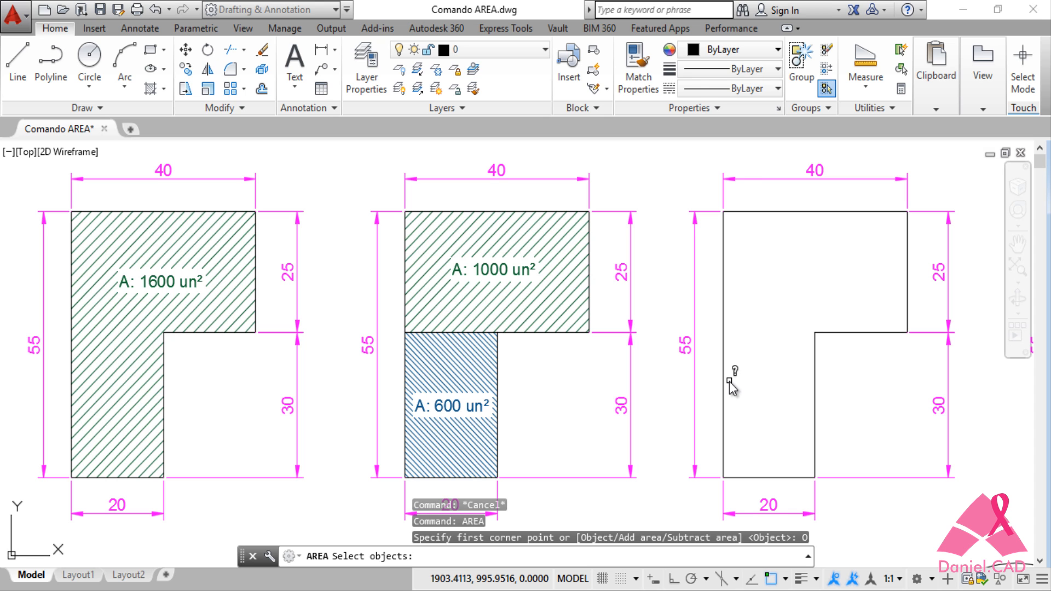
{"action": "middle_click_drag", "start_coordinate": [805, 429], "coordinate": [468, 425]}
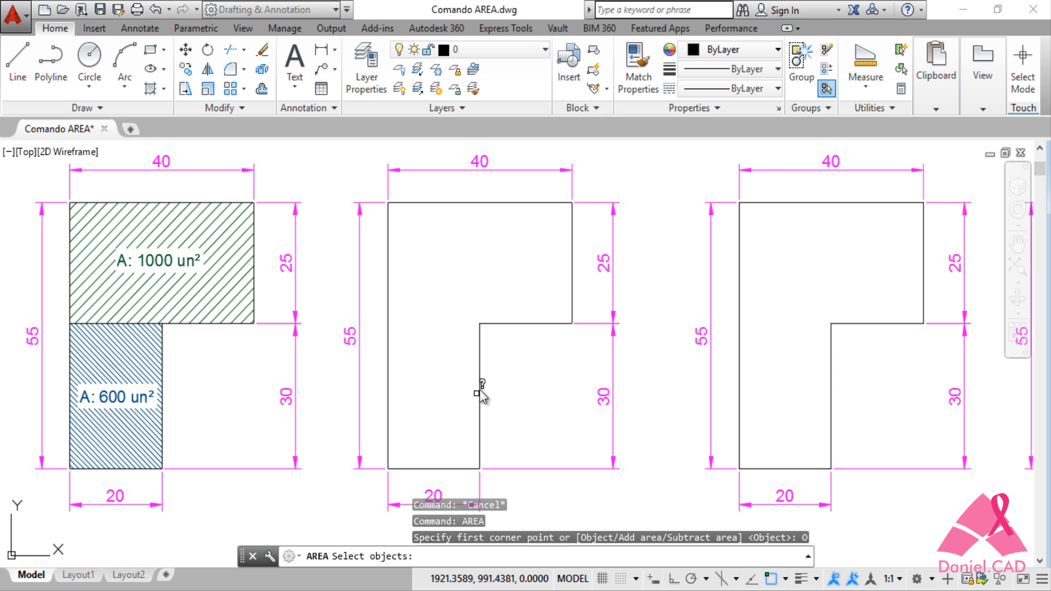
{"action": "middle_click_drag", "start_coordinate": [654, 423], "coordinate": [569, 432]}
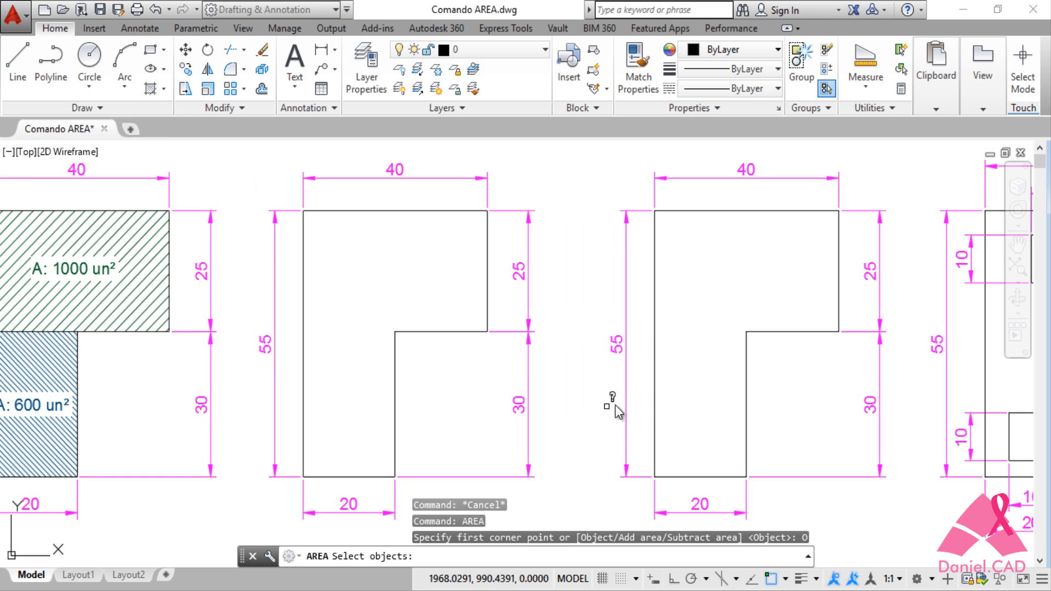
{"action": "left_click", "coordinate": [653, 389]}
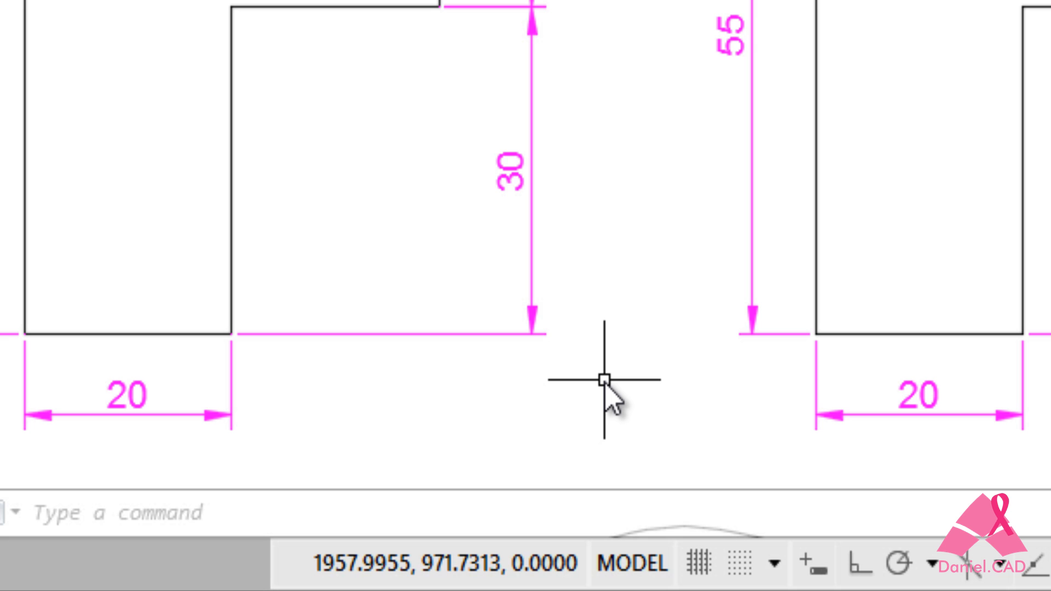
Examine the area and length results of the measured outline in the command history
{"action": "key", "text": "F2"}
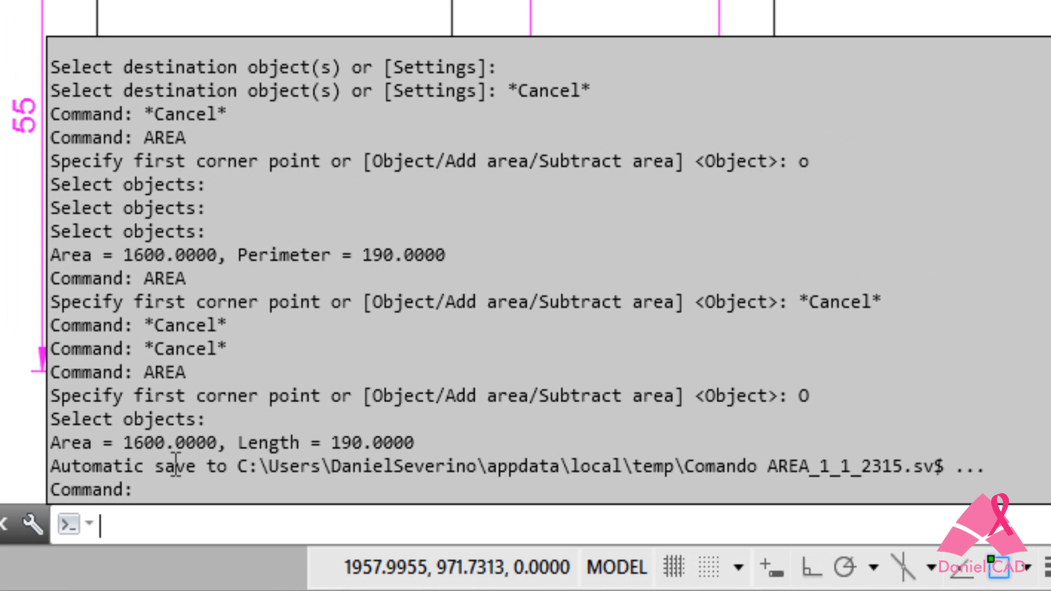
{"action": "left_click_drag", "start_coordinate": [51, 442], "coordinate": [233, 444]}
{"action": "left_click", "coordinate": [206, 481]}
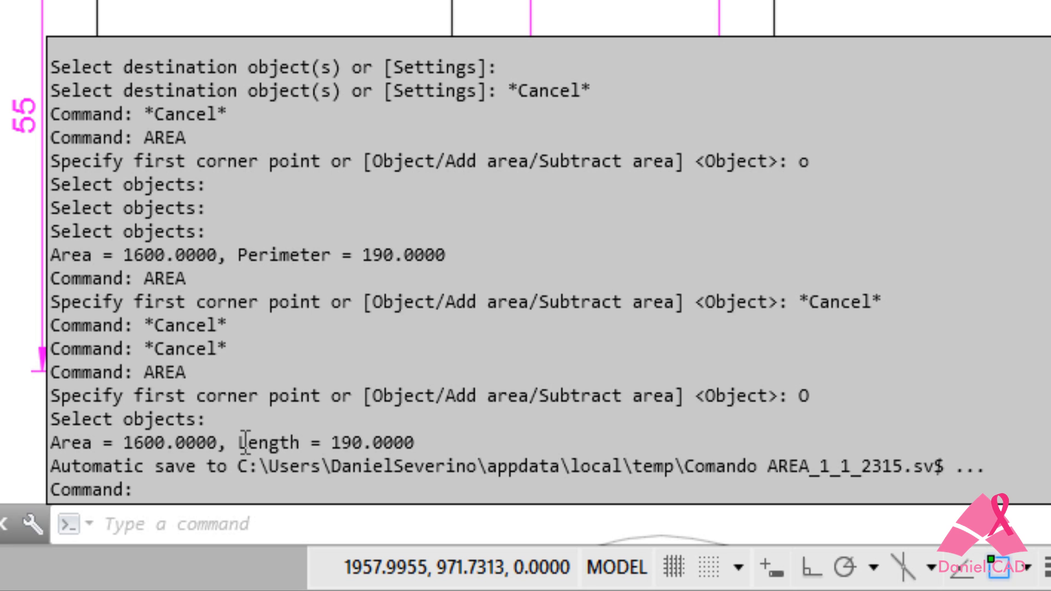
{"action": "left_click_drag", "start_coordinate": [243, 442], "coordinate": [415, 443]}
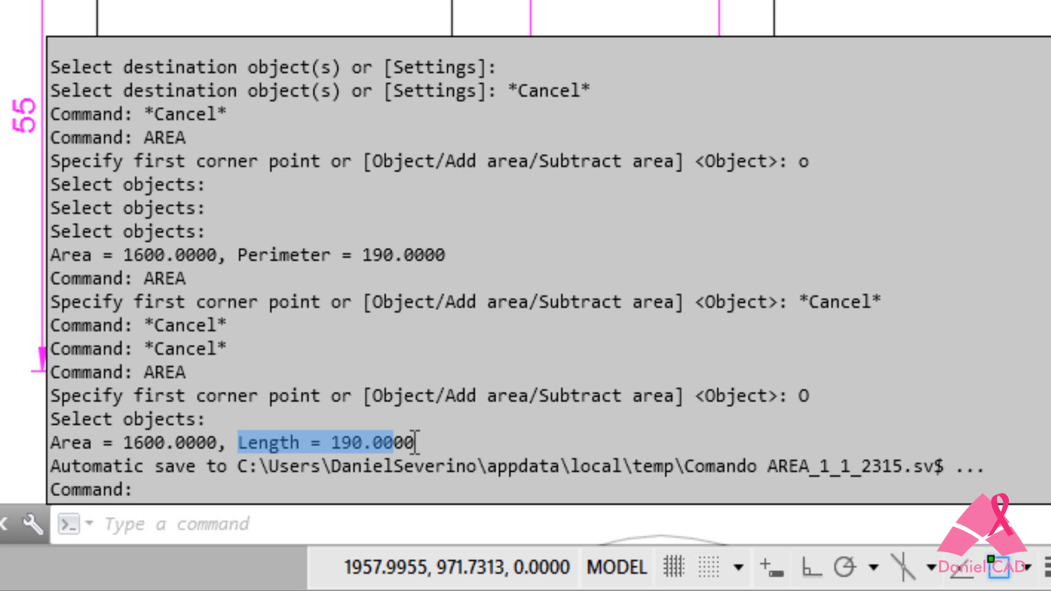
{"action": "left_click", "coordinate": [360, 482]}
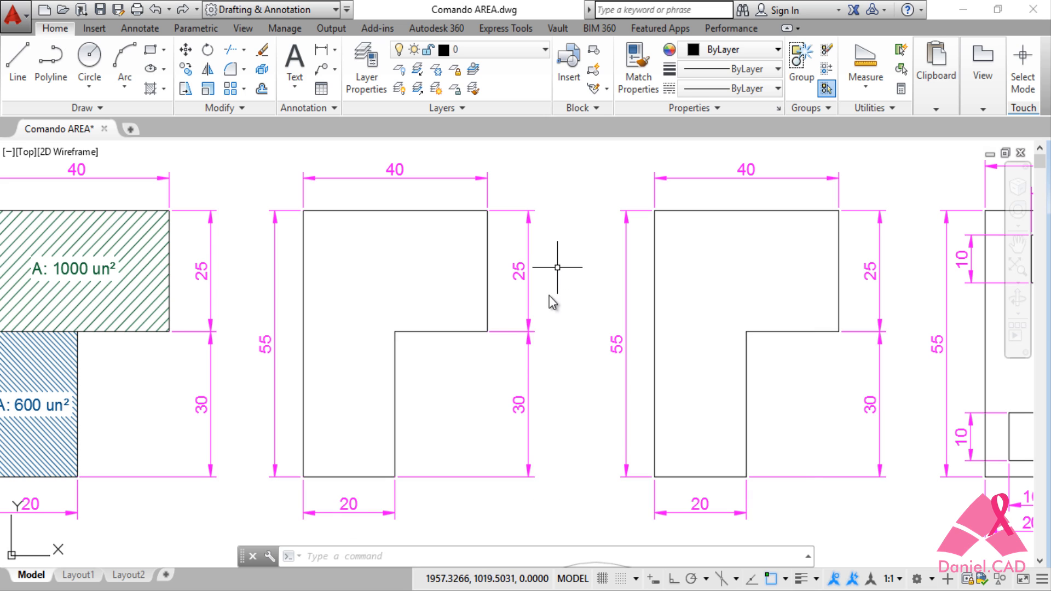
Measure the area of the single green hatch filling the first L-shaped figure, using AREA with the Object option
{"action": "middle_click_drag", "start_coordinate": [542, 329], "coordinate": [604, 338]}
{"action": "middle_click_drag", "start_coordinate": [363, 367], "coordinate": [819, 395]}
{"action": "scroll", "coordinate": [811, 393], "scroll_direction": "up", "scroll_amount": 2}
{"action": "scroll", "coordinate": [682, 400], "scroll_direction": "down", "scroll_amount": 2}
{"action": "middle_click_drag", "start_coordinate": [534, 399], "coordinate": [707, 370]}
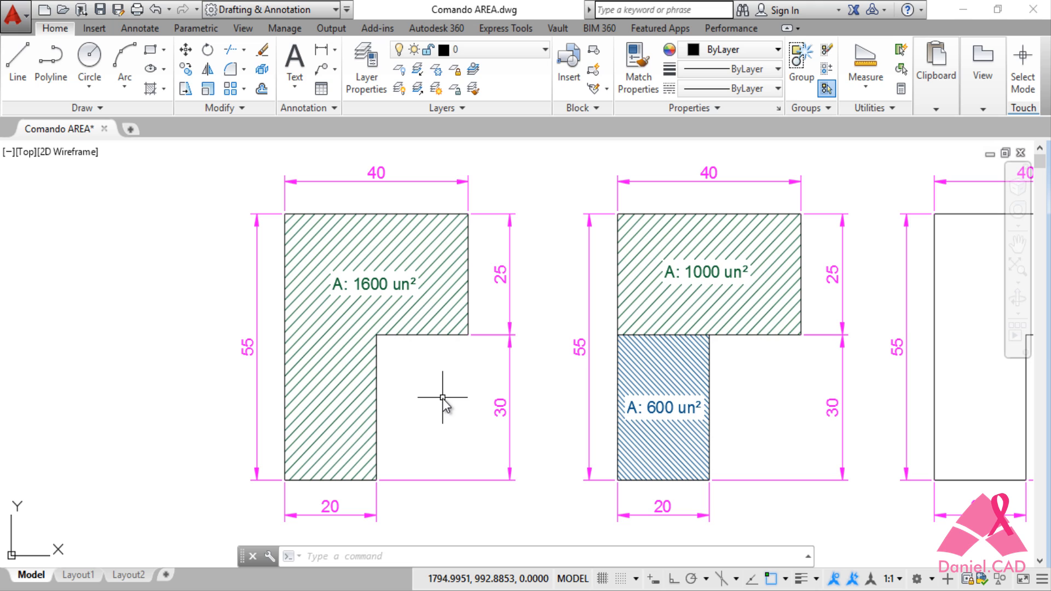
{"action": "type", "text": "a"}
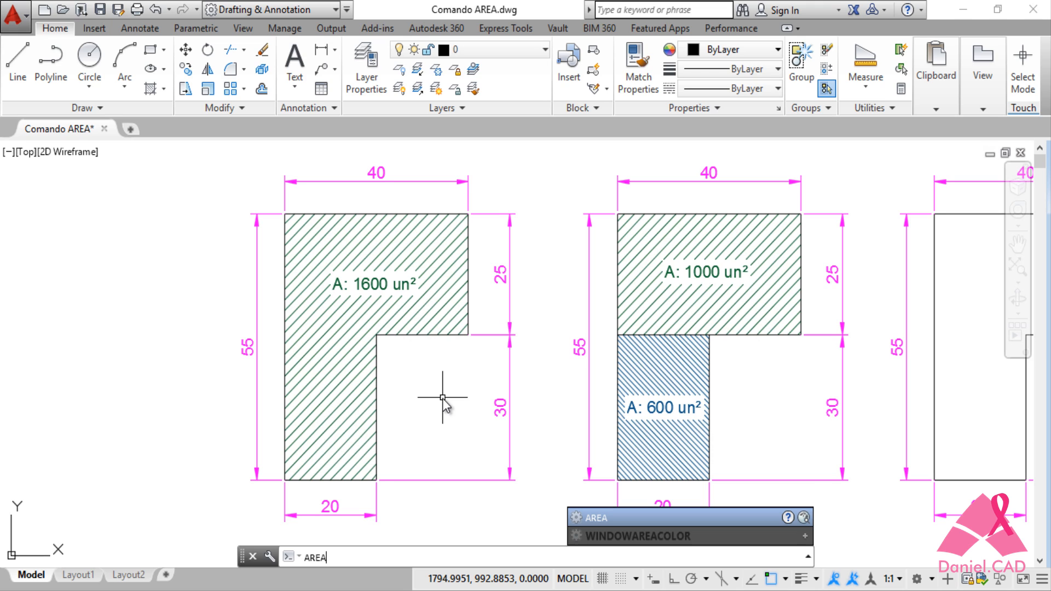
{"action": "key", "text": "Return"}
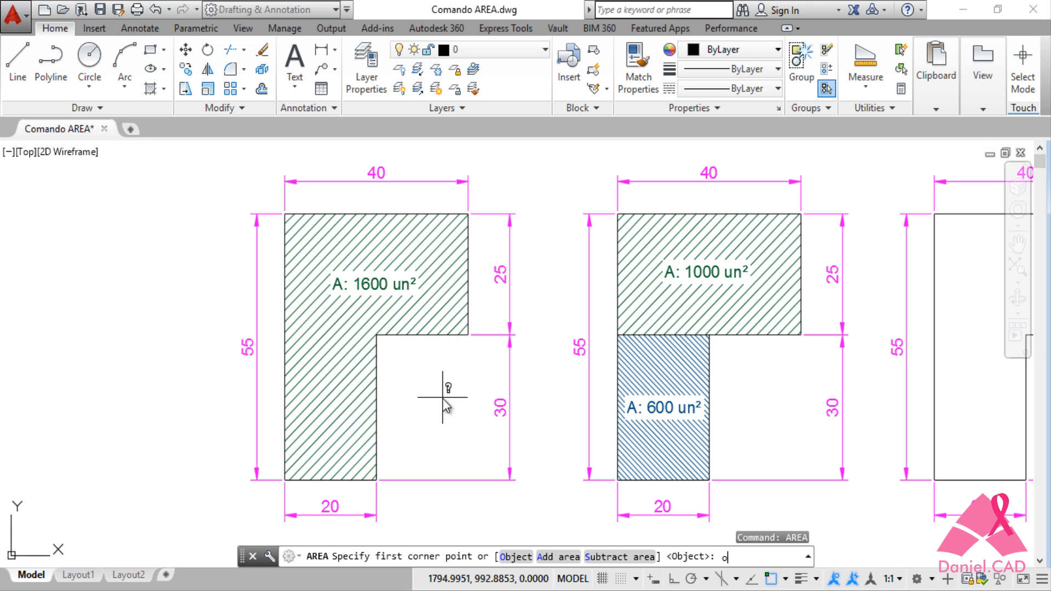
{"action": "type", "text": "o"}
{"action": "key", "text": "Return"}
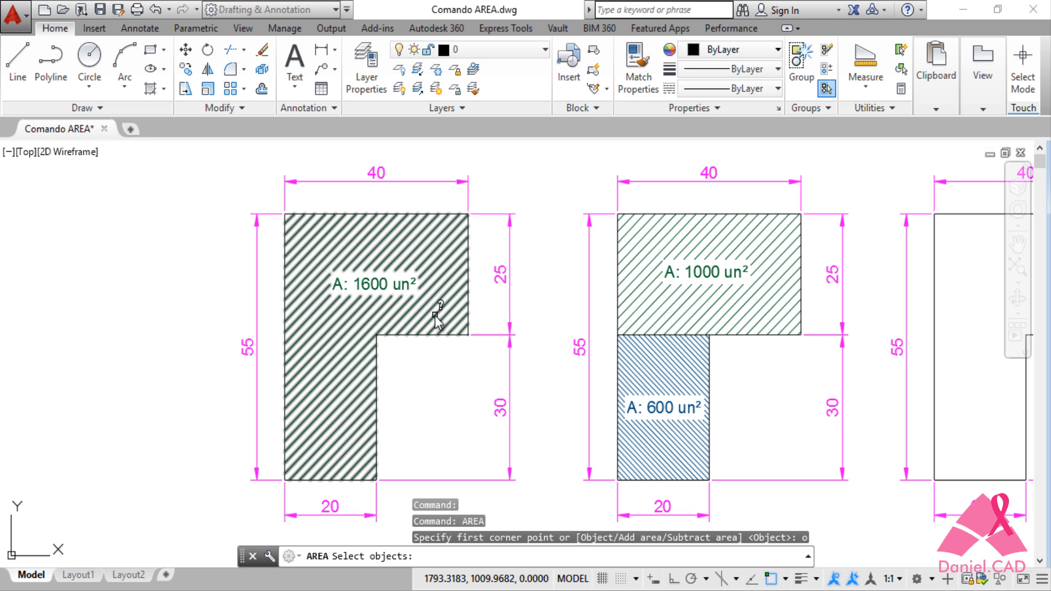
{"action": "left_click", "coordinate": [437, 316]}
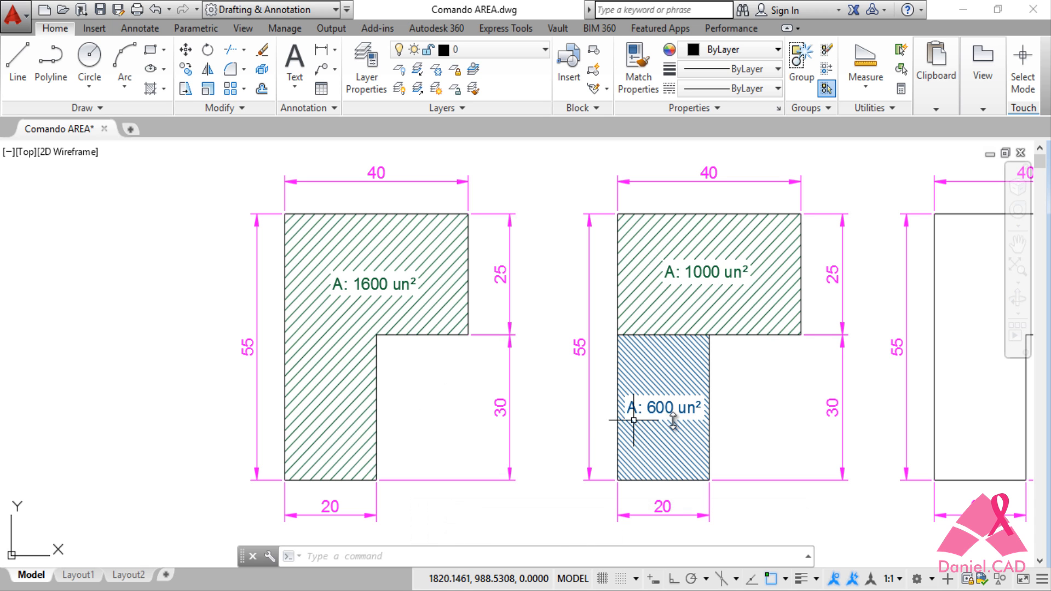
Measure the area of the upper green hatch in the two-hatch L-shaped figure, using AREA with the Object option
{"action": "middle_click_drag", "start_coordinate": [723, 423], "coordinate": [413, 432]}
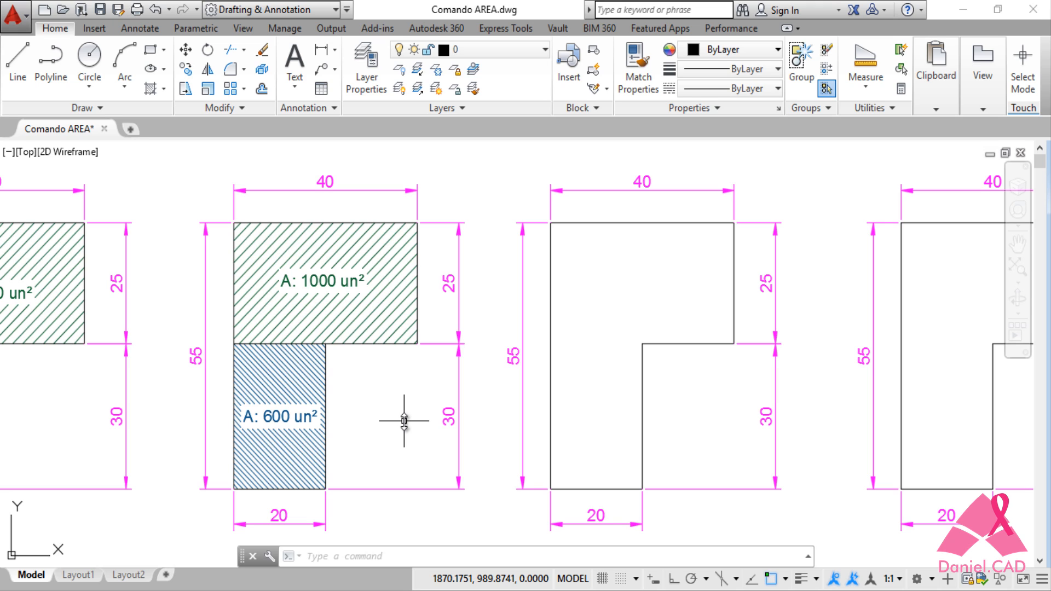
{"action": "type", "text": "area"}
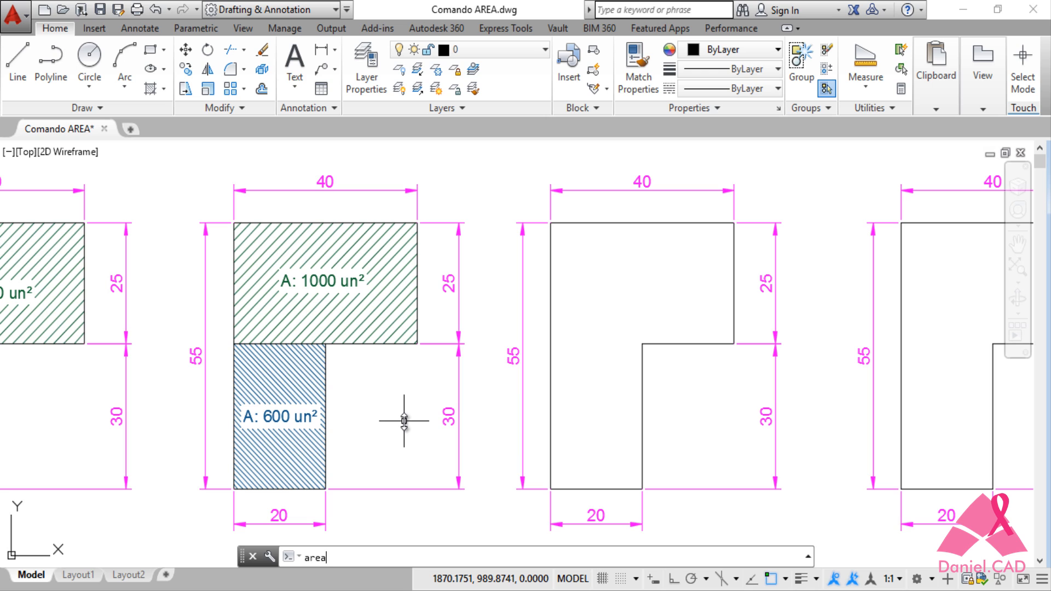
{"action": "key", "text": "Return"}
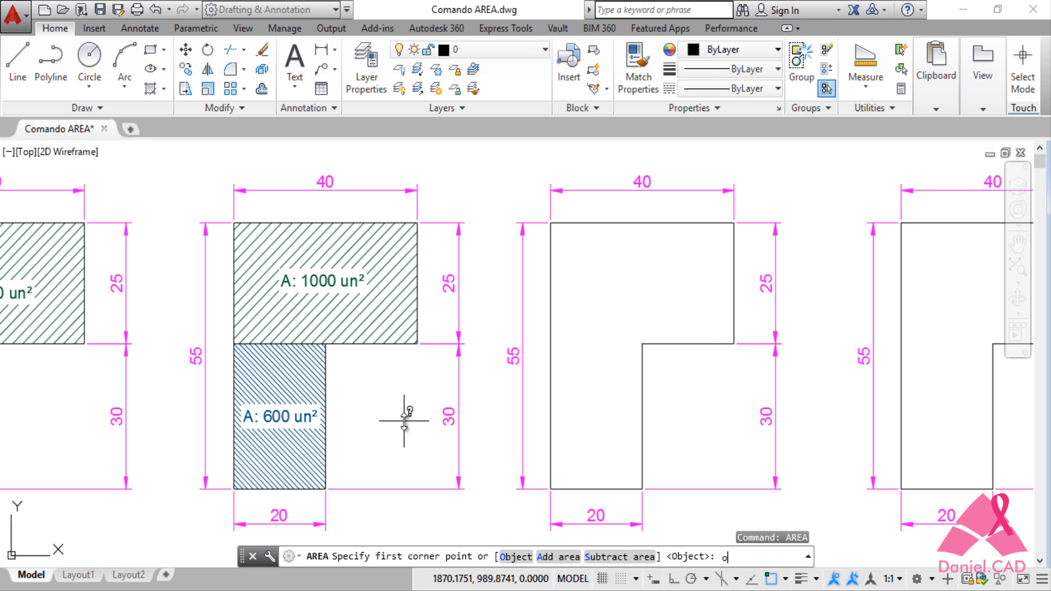
{"action": "type", "text": "o"}
{"action": "key", "text": "Return"}
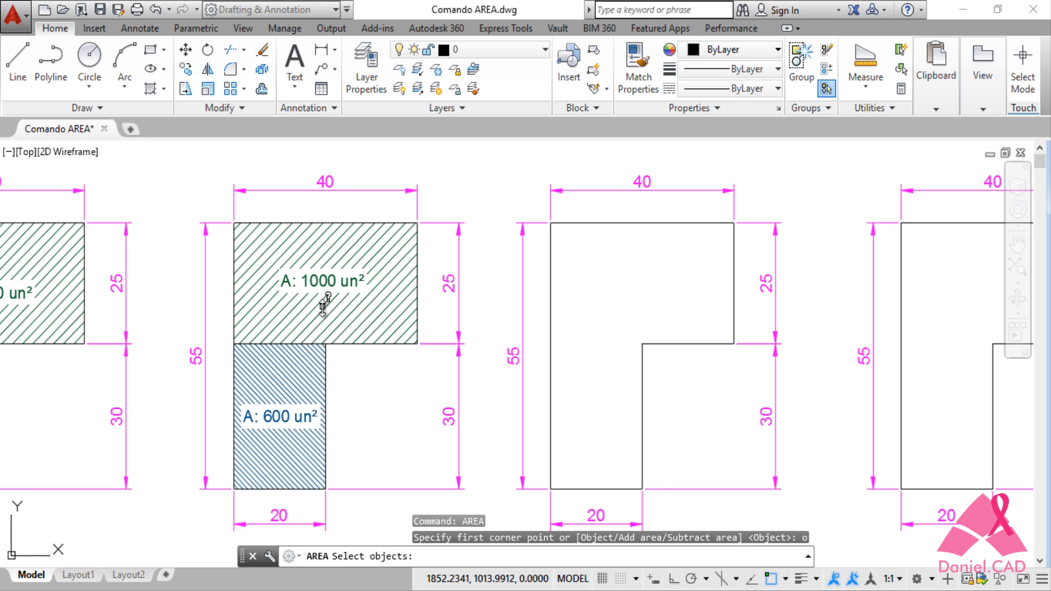
{"action": "left_click", "coordinate": [313, 309]}
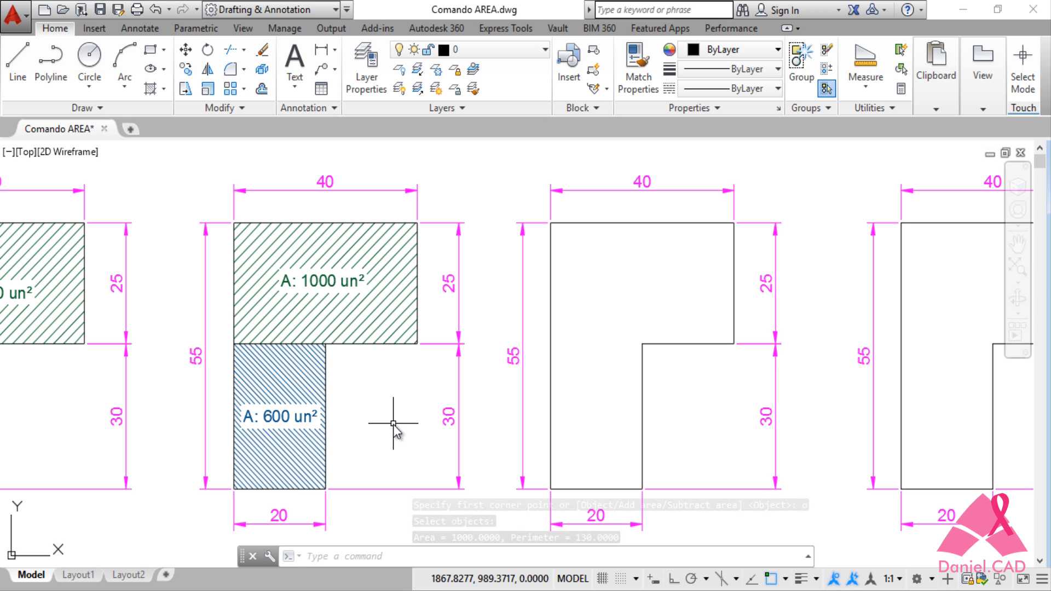
Select the inner vertical line and bottom line of the unhatched L-shaped outline to check they are separate objects, and clear the selection
{"action": "middle_click_drag", "start_coordinate": [685, 445], "coordinate": [544, 420]}
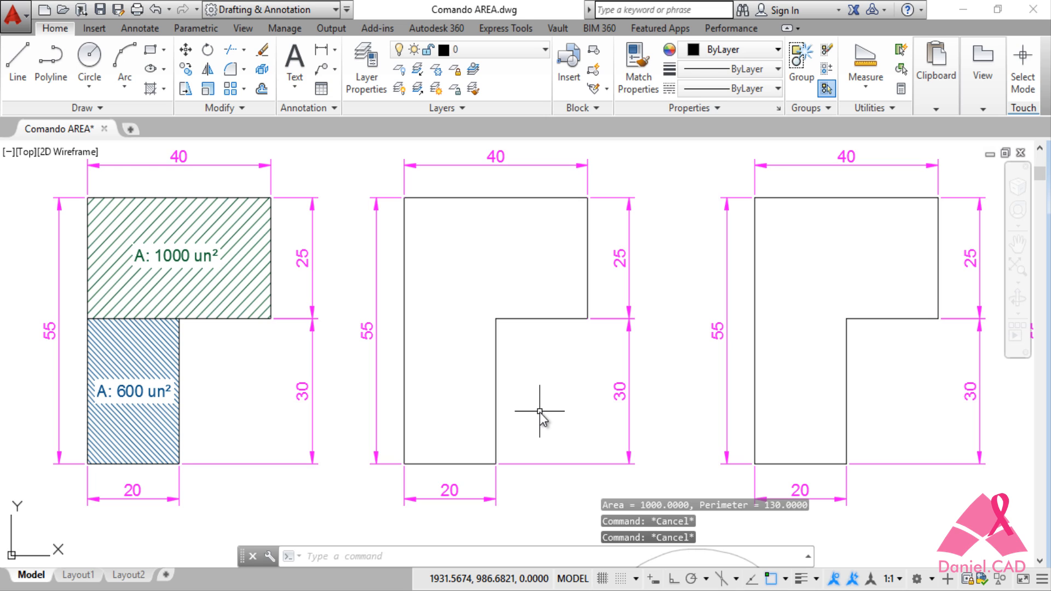
{"action": "left_click", "coordinate": [495, 402]}
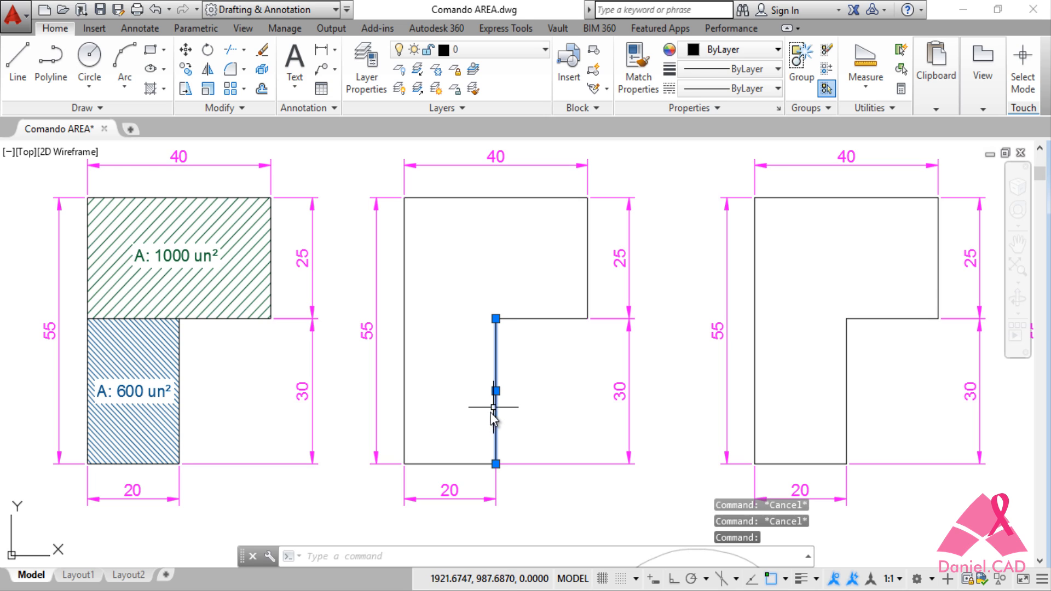
{"action": "left_click", "coordinate": [454, 468]}
{"action": "left_click", "coordinate": [449, 456]}
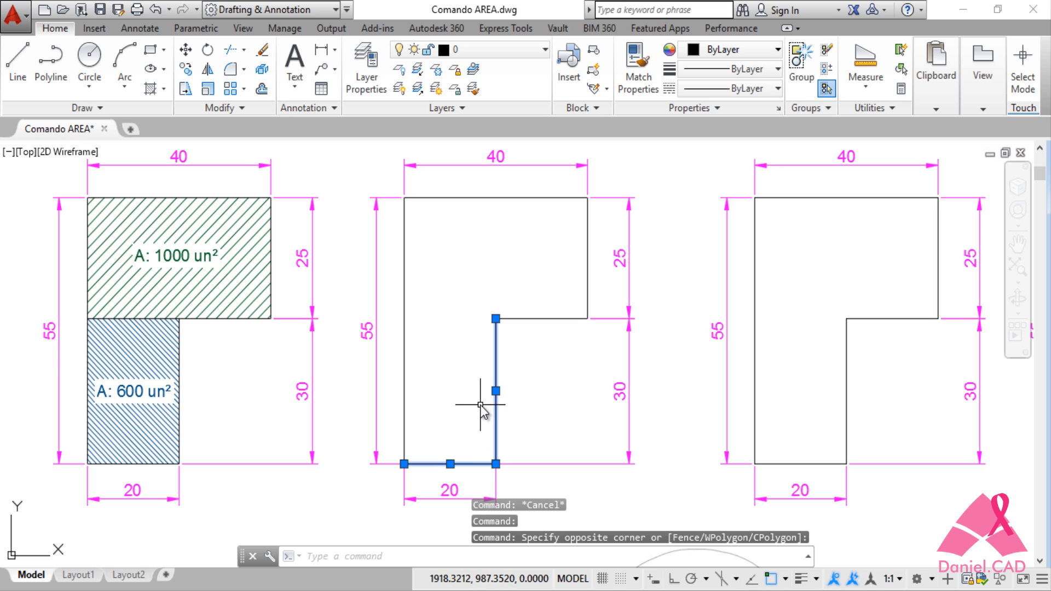
{"action": "key", "text": "Escape"}
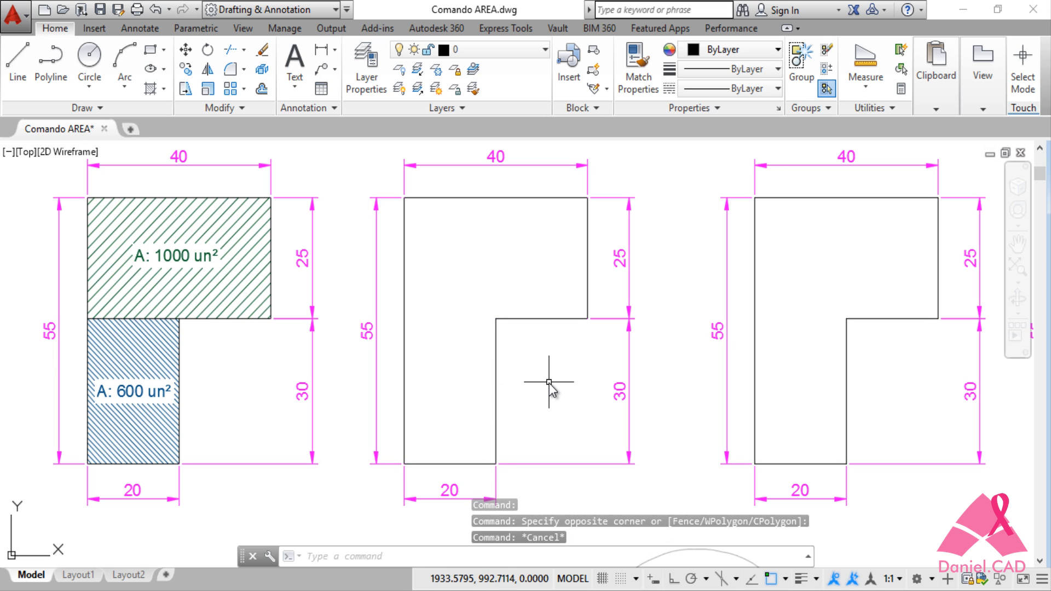
Measure the unhatched L-shaped outline beside the two-hatch figure using AREA with Add area, picking all six corners
{"action": "type", "text": "area"}
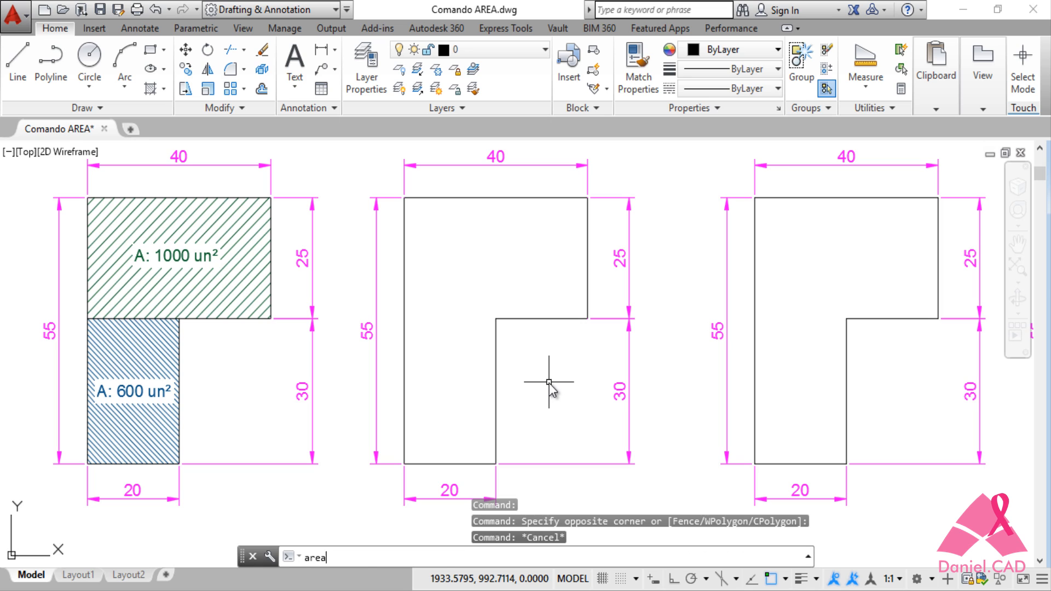
{"action": "key", "text": "Return"}
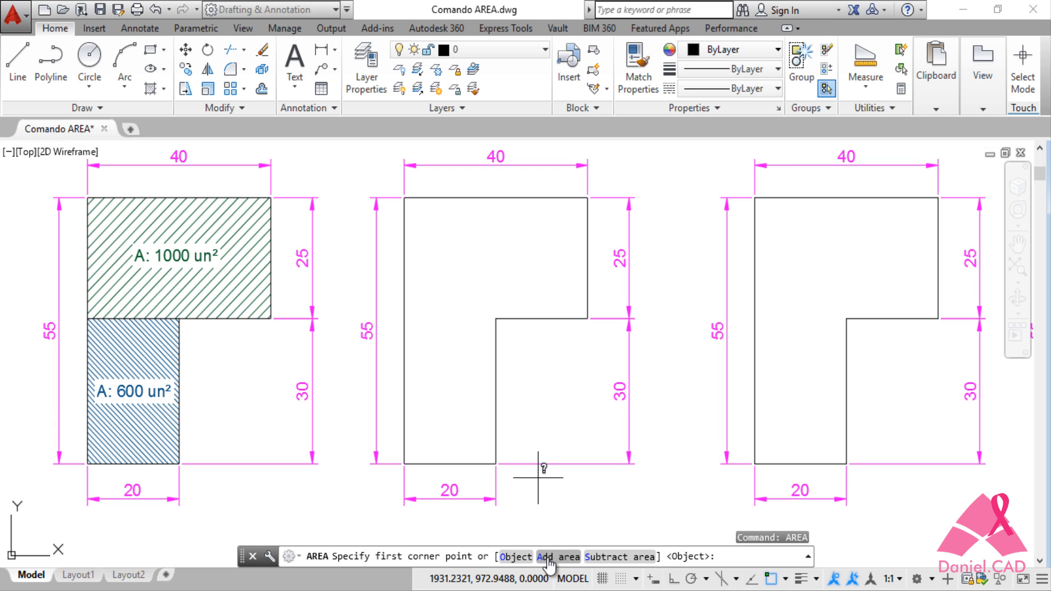
{"action": "left_click", "coordinate": [548, 558]}
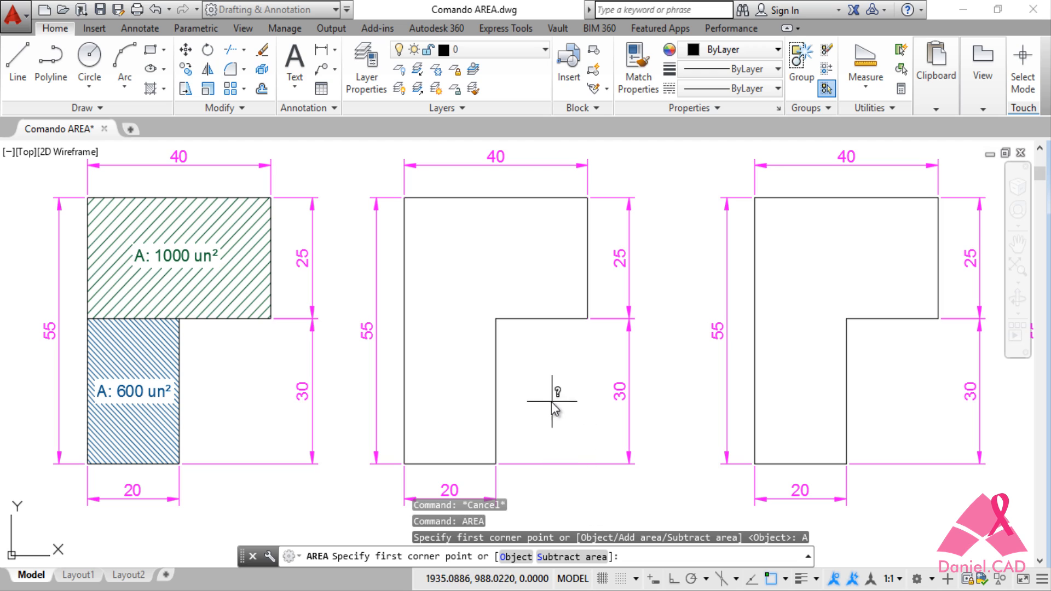
{"action": "left_click", "coordinate": [496, 319]}
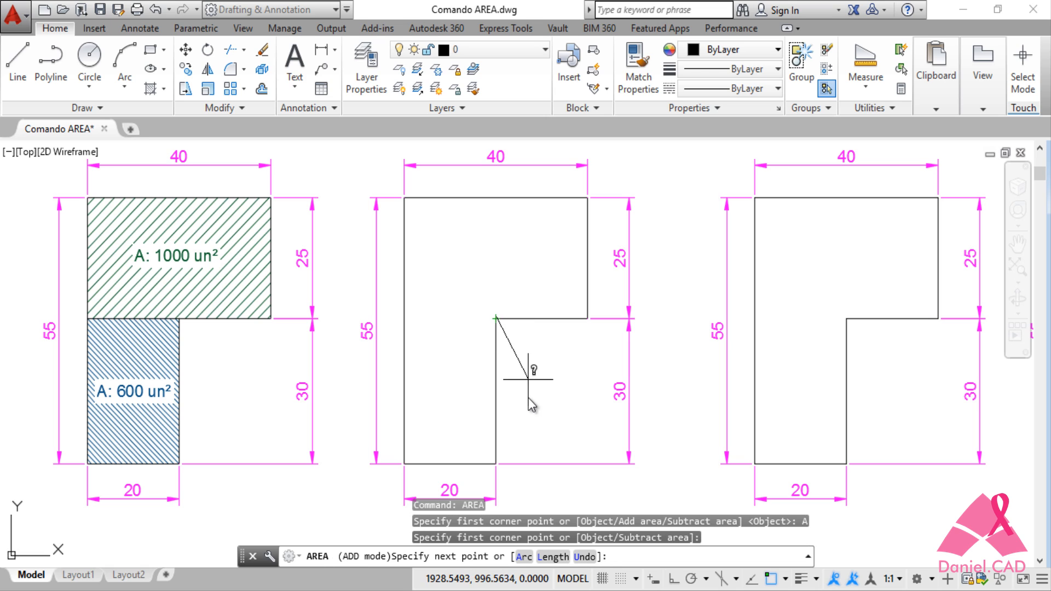
{"action": "left_click", "coordinate": [496, 464]}
{"action": "left_click", "coordinate": [404, 464]}
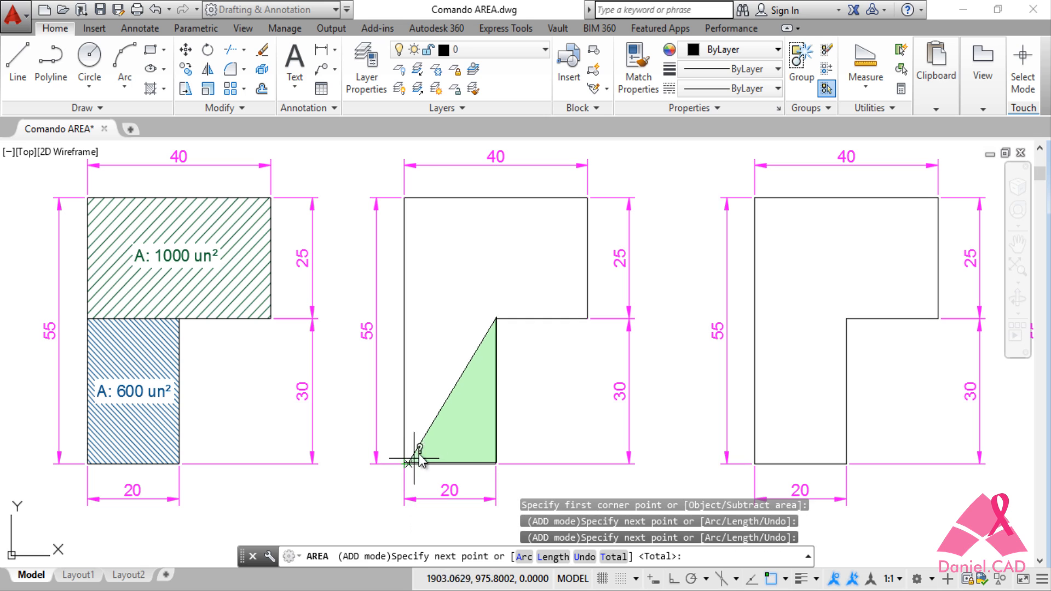
{"action": "left_click", "coordinate": [404, 198]}
{"action": "left_click", "coordinate": [588, 198]}
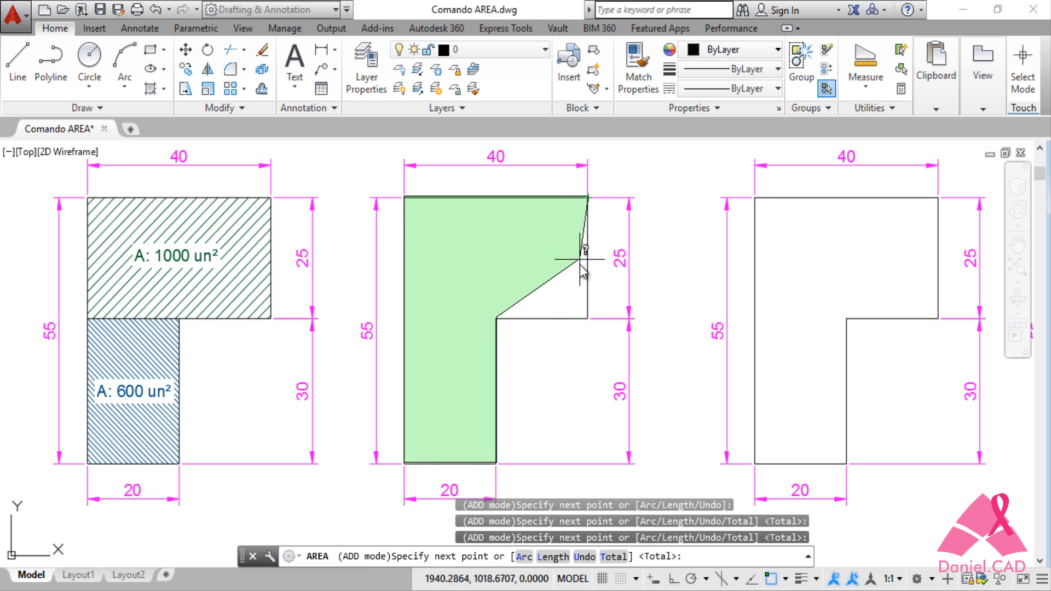
{"action": "left_click", "coordinate": [587, 318]}
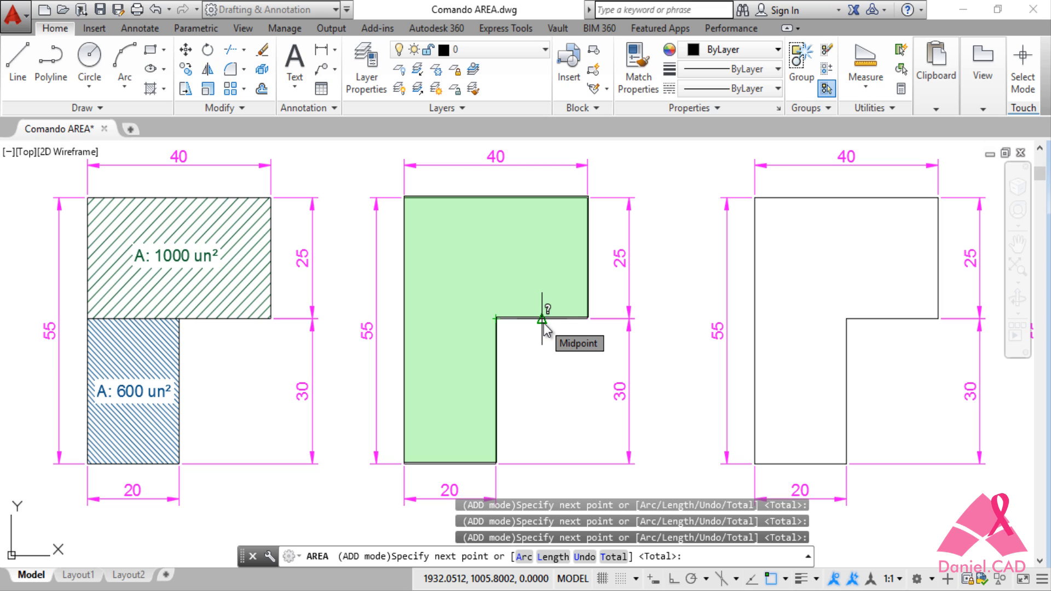
{"action": "key", "text": "Return"}
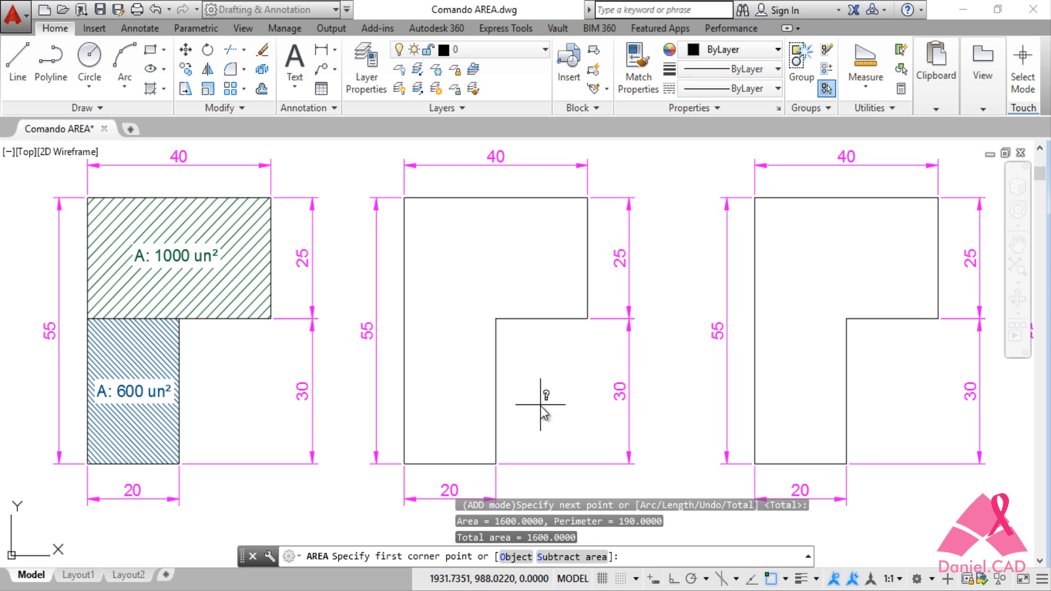
{"action": "key", "text": "Return"}
Measure the four-sided region between the same outline's upper-left, lower-left, lower-right and inner corners by picking points with AREA
{"action": "key", "text": "Return"}
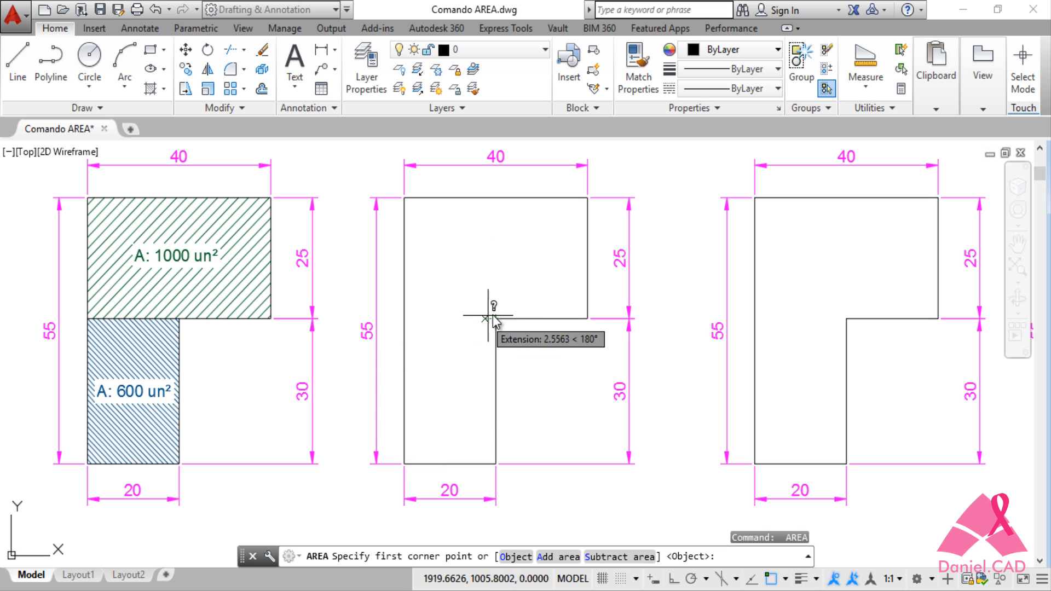
{"action": "left_click", "coordinate": [404, 197]}
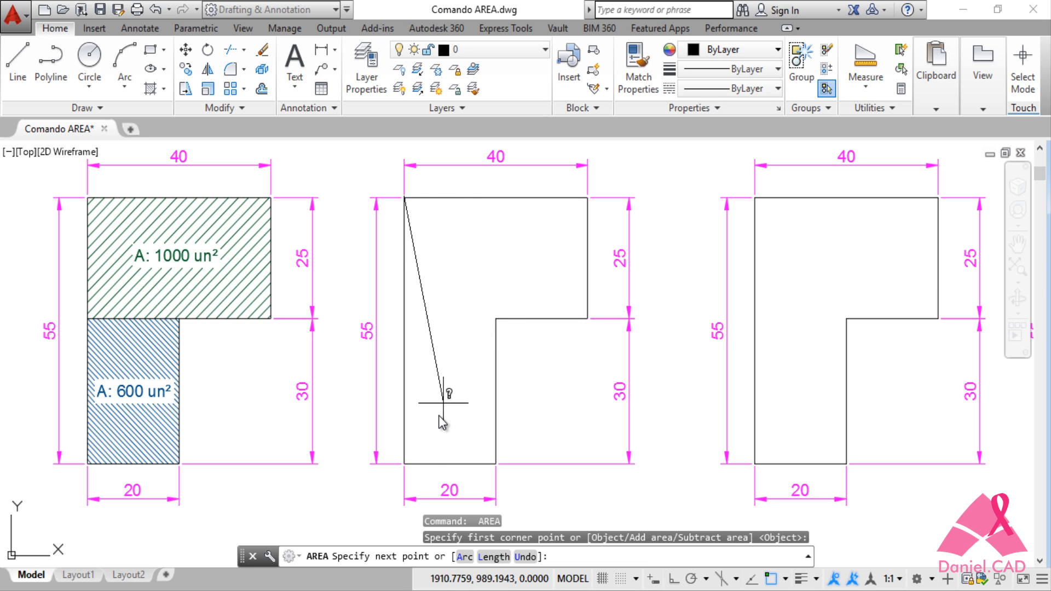
{"action": "left_click", "coordinate": [404, 465]}
{"action": "left_click", "coordinate": [496, 465]}
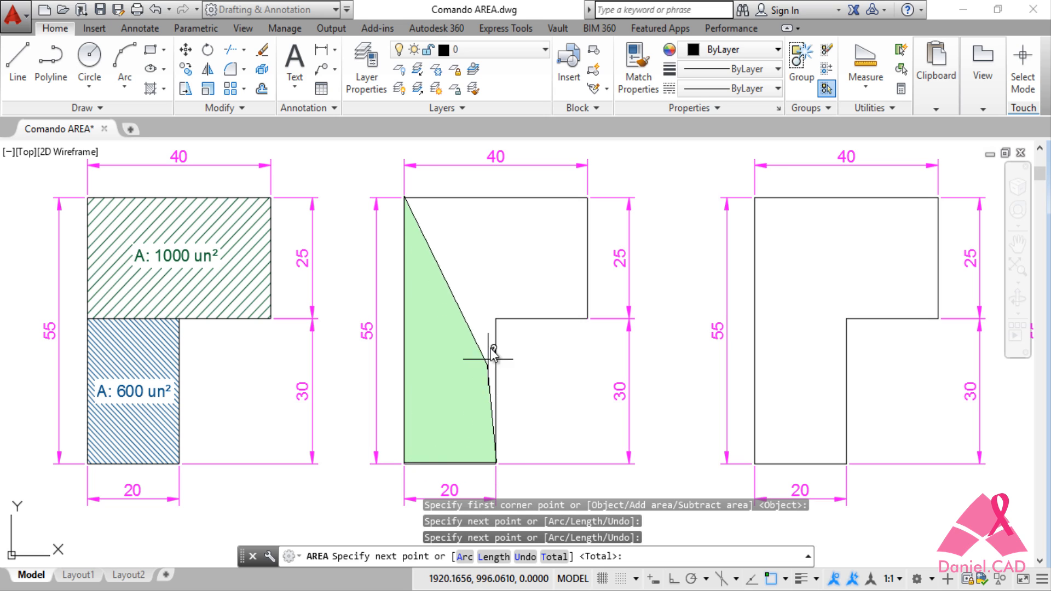
{"action": "left_click", "coordinate": [496, 318]}
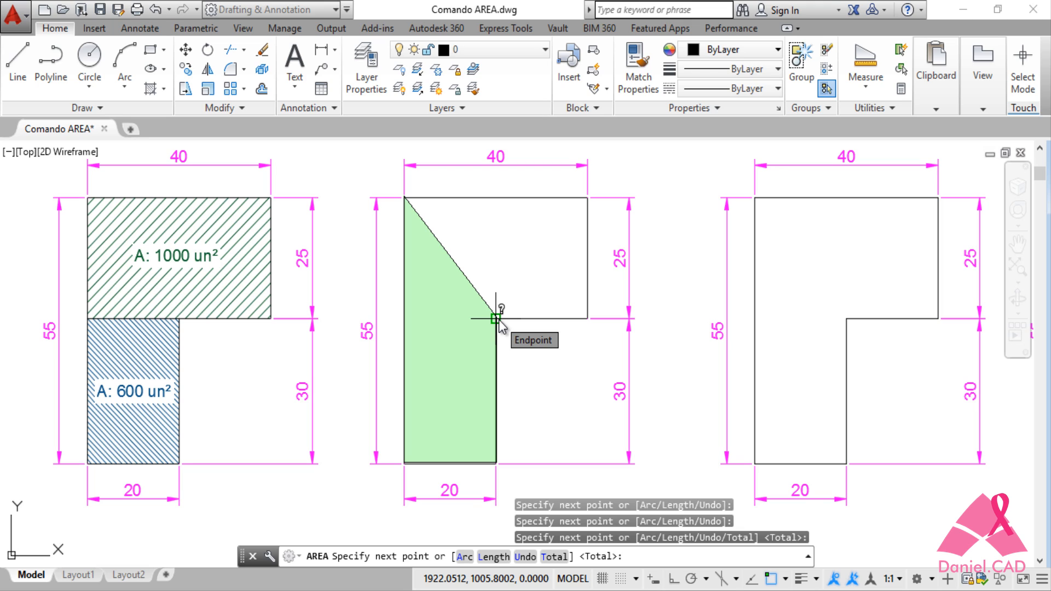
{"action": "key", "text": "Return"}
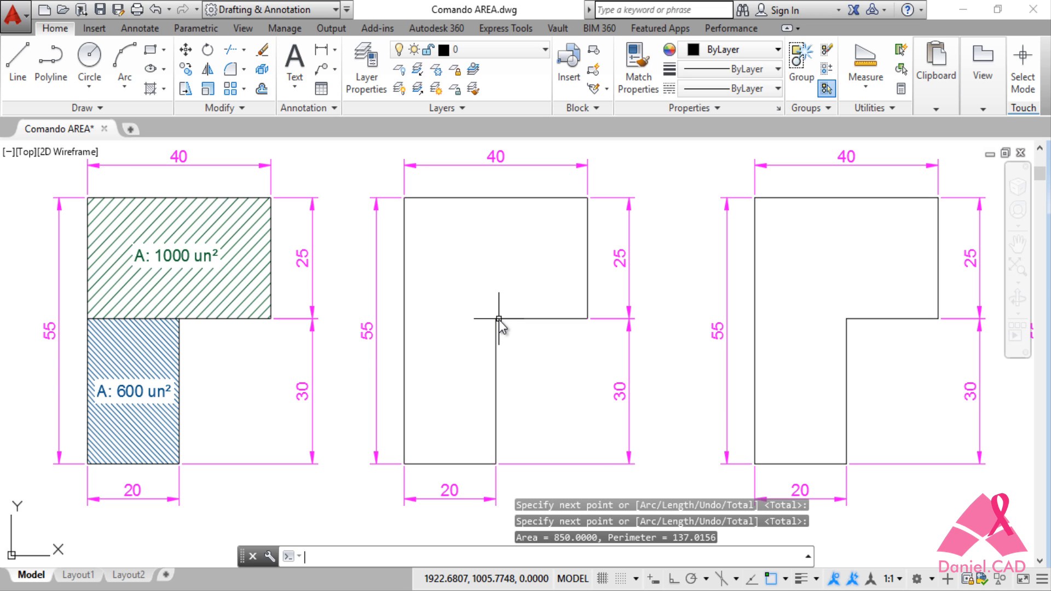
Bring the closed outline with three arcs below the L-shaped figures into view
{"action": "scroll", "coordinate": [499, 318], "scroll_direction": "down", "scroll_amount": 2}
{"action": "mouse_move", "coordinate": [499, 319]}
{"action": "middle_mouse_down"}
{"action": "mouse_move", "coordinate": [449, 213]}
{"action": "mouse_move", "coordinate": [429, 105]}
{"action": "middle_mouse_up"}
{"action": "scroll", "coordinate": [498, 342], "scroll_direction": "up", "scroll_amount": 2}
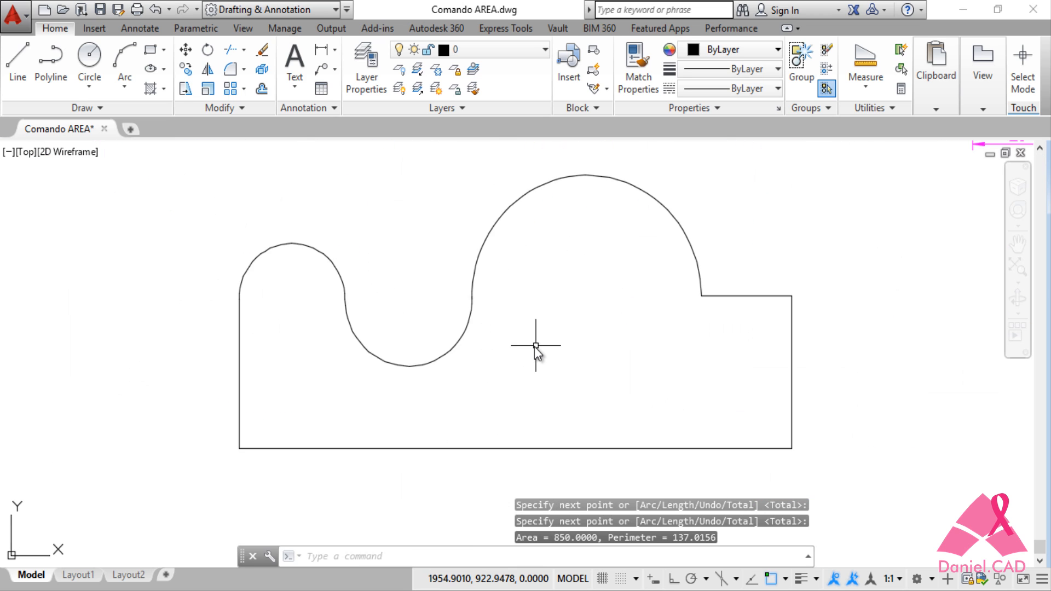
{"action": "middle_click_drag", "start_coordinate": [536, 345], "coordinate": [449, 372]}
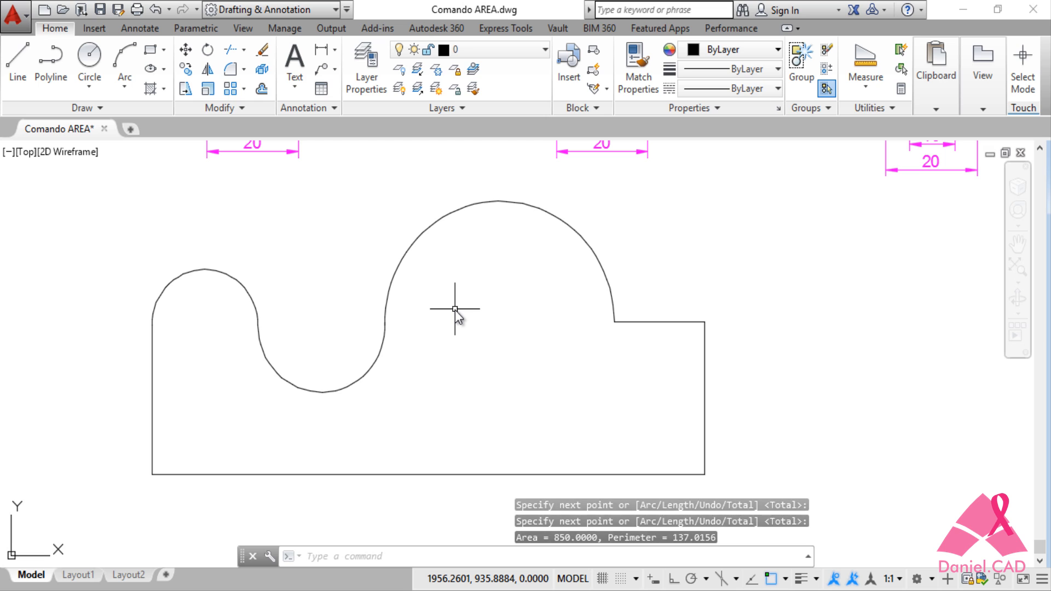
{"action": "key", "text": "Return"}
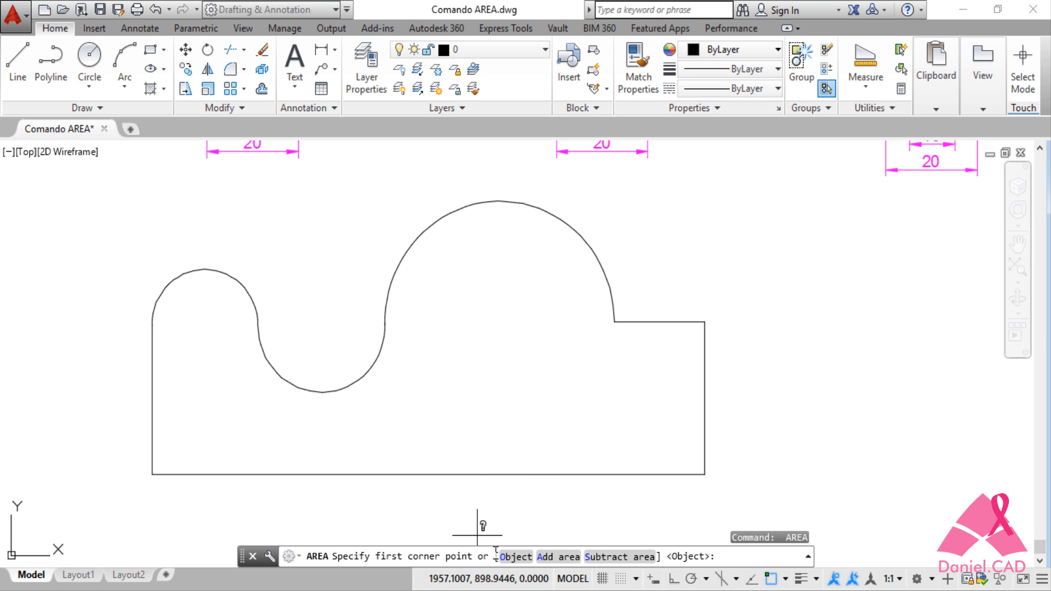
{"action": "left_click", "coordinate": [559, 557]}
{"action": "left_click", "coordinate": [704, 474]}
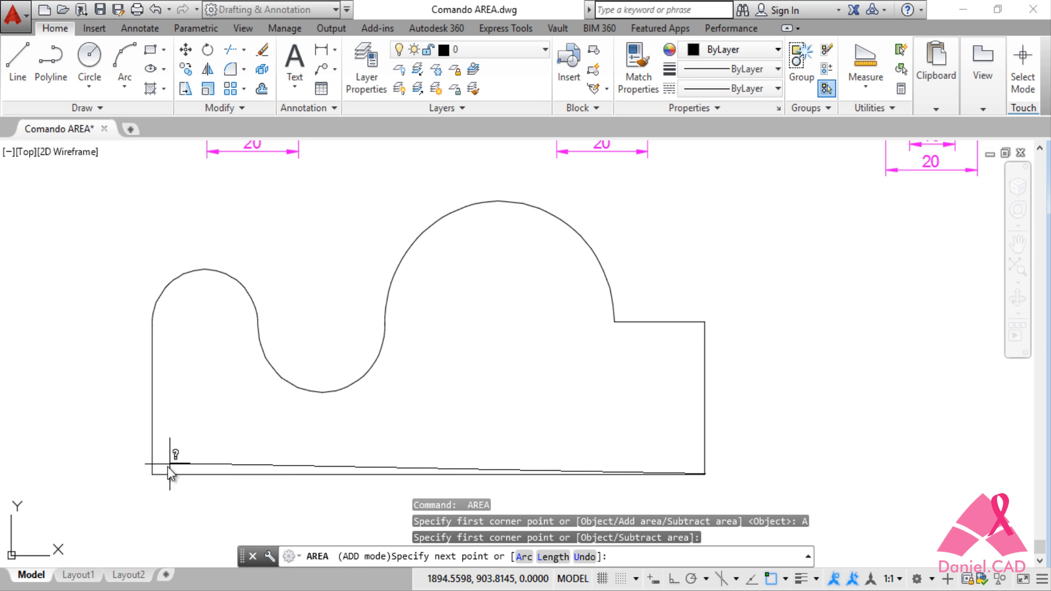
{"action": "left_click", "coordinate": [152, 475]}
{"action": "left_click", "coordinate": [153, 323]}
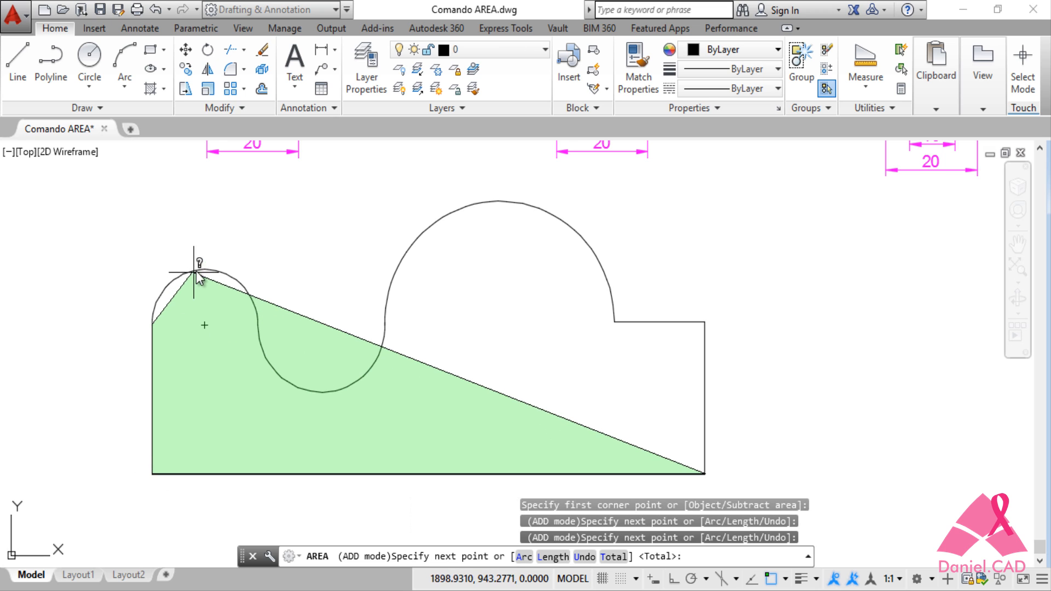
{"action": "left_click", "coordinate": [202, 271]}
{"action": "left_click", "coordinate": [317, 402]}
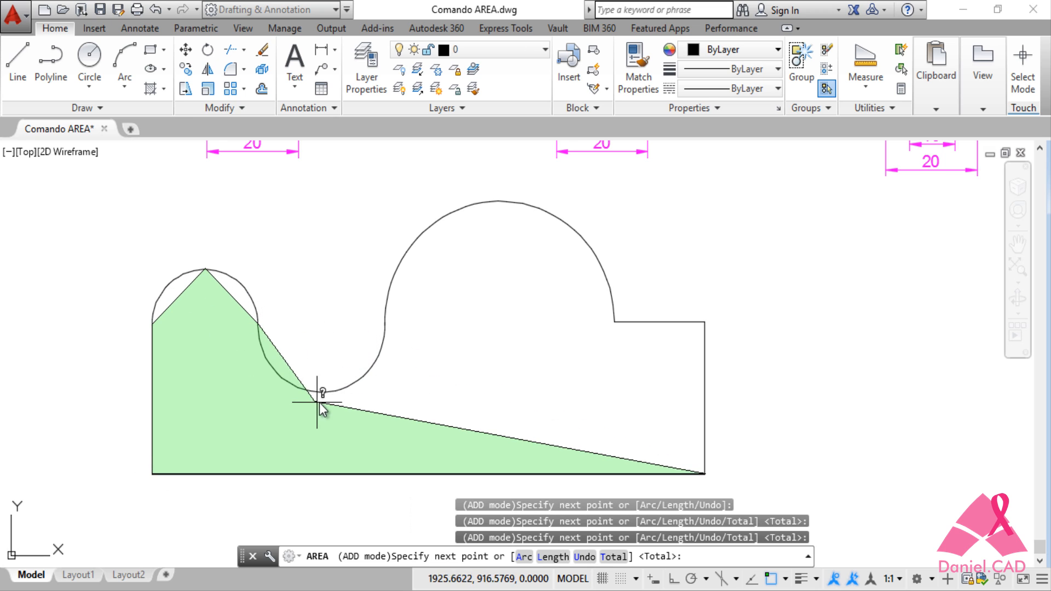
{"action": "left_click", "coordinate": [322, 392]}
{"action": "left_click", "coordinate": [385, 324]}
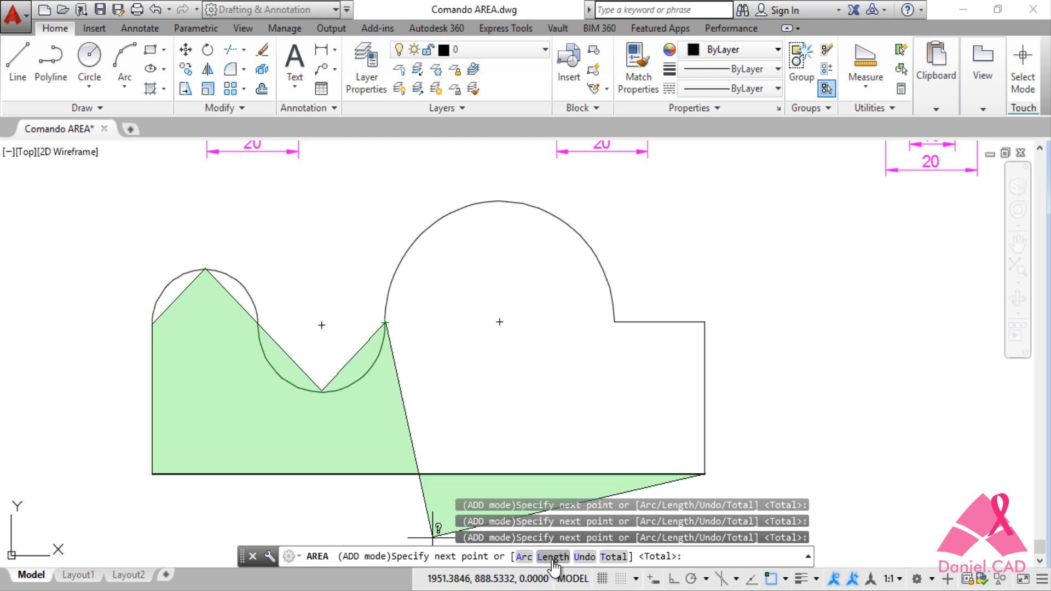
{"action": "left_click", "coordinate": [524, 557]}
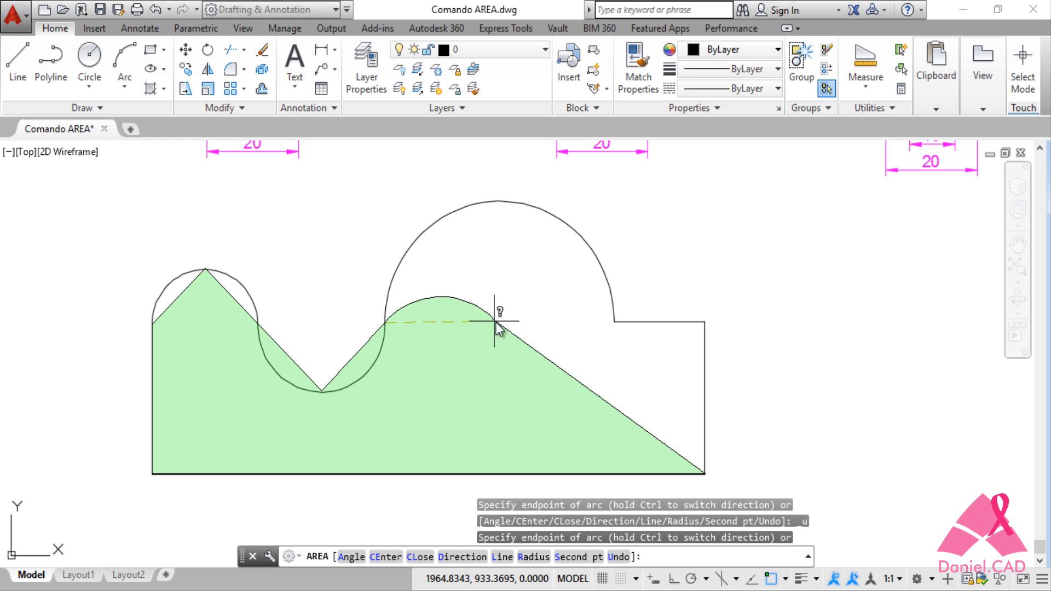
{"action": "left_click", "coordinate": [614, 321]}
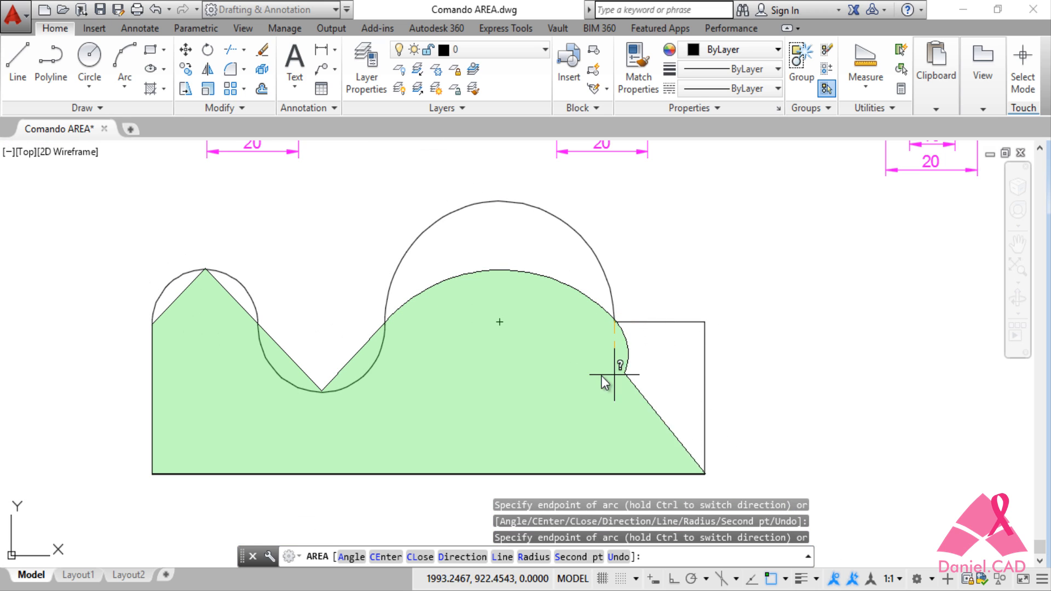
{"action": "key", "text": "Escape"}
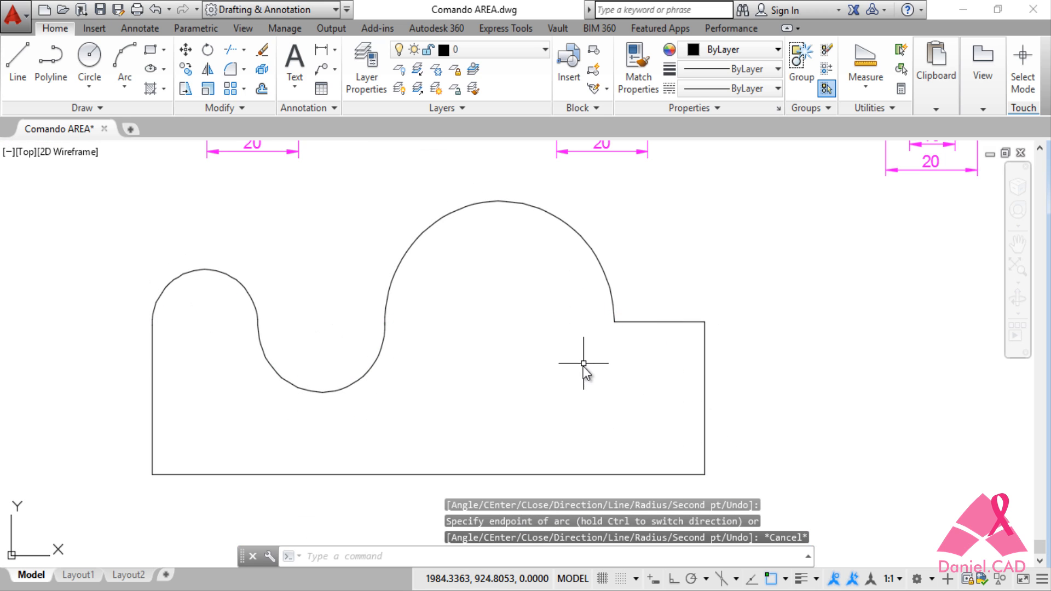
Start AREA with Add area and pick the three-arc outline's lower-right corner, lower-left corner and the small arc's left end
{"action": "key", "text": "Return"}
{"action": "left_click", "coordinate": [560, 557]}
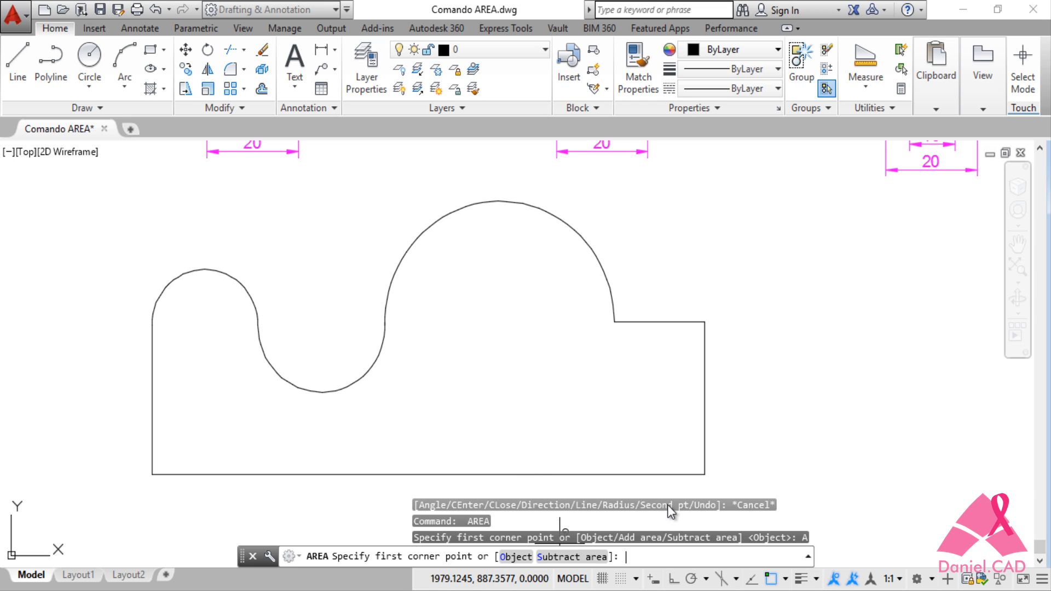
{"action": "left_click", "coordinate": [705, 474]}
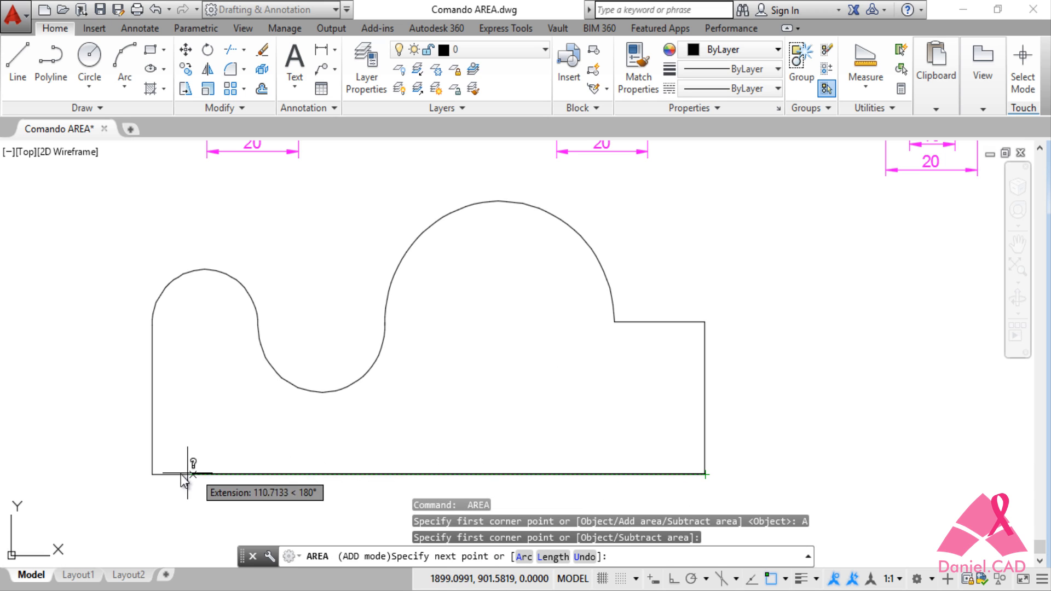
{"action": "left_click", "coordinate": [152, 475]}
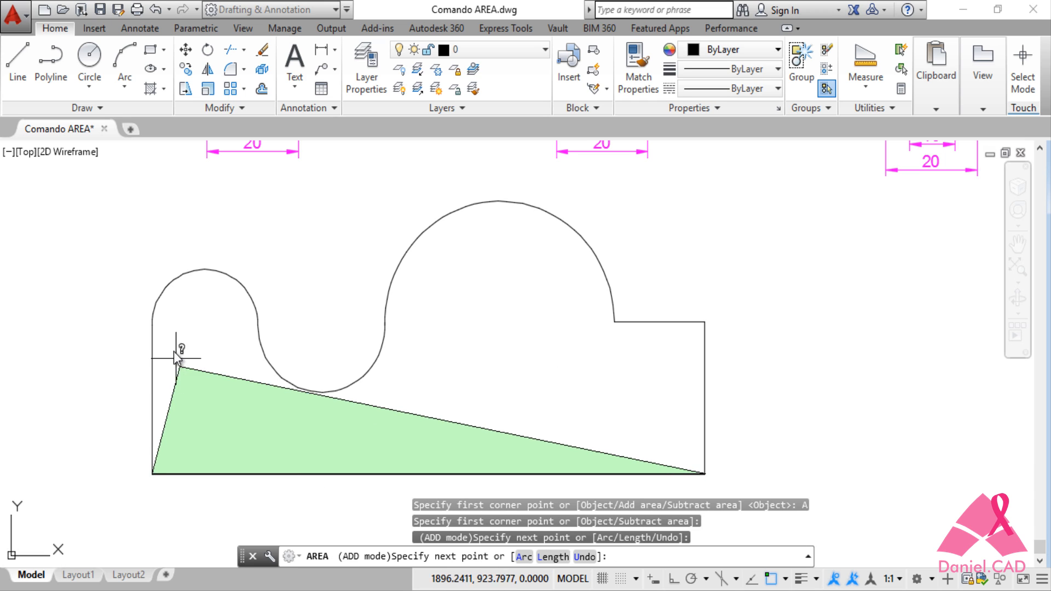
{"action": "left_click", "coordinate": [152, 325]}
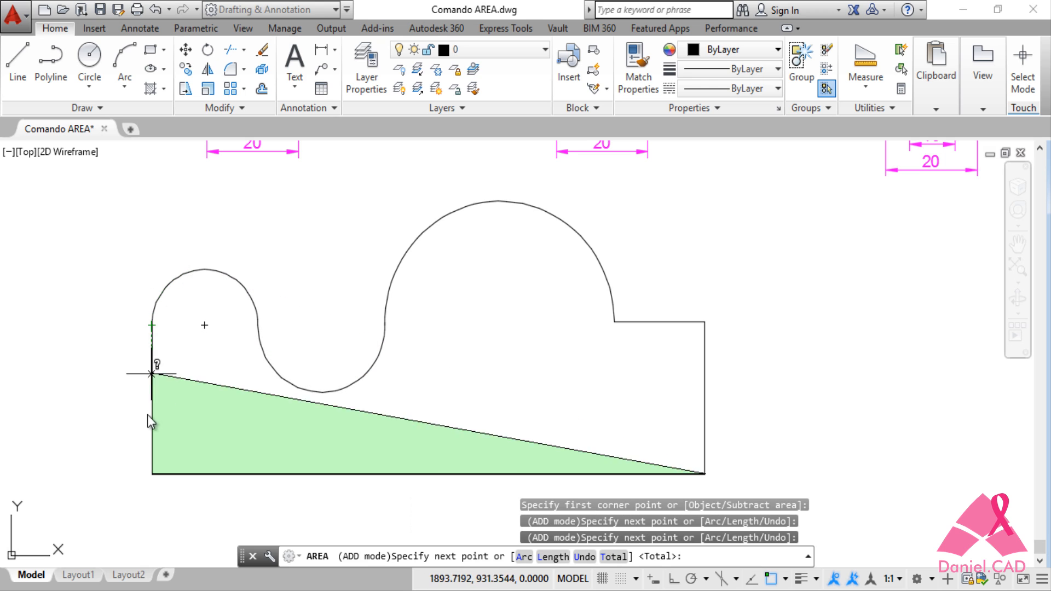
Trace the outline's three consecutive arcs with the Arc option, ending at the large arc's right end
{"action": "left_click", "coordinate": [523, 557]}
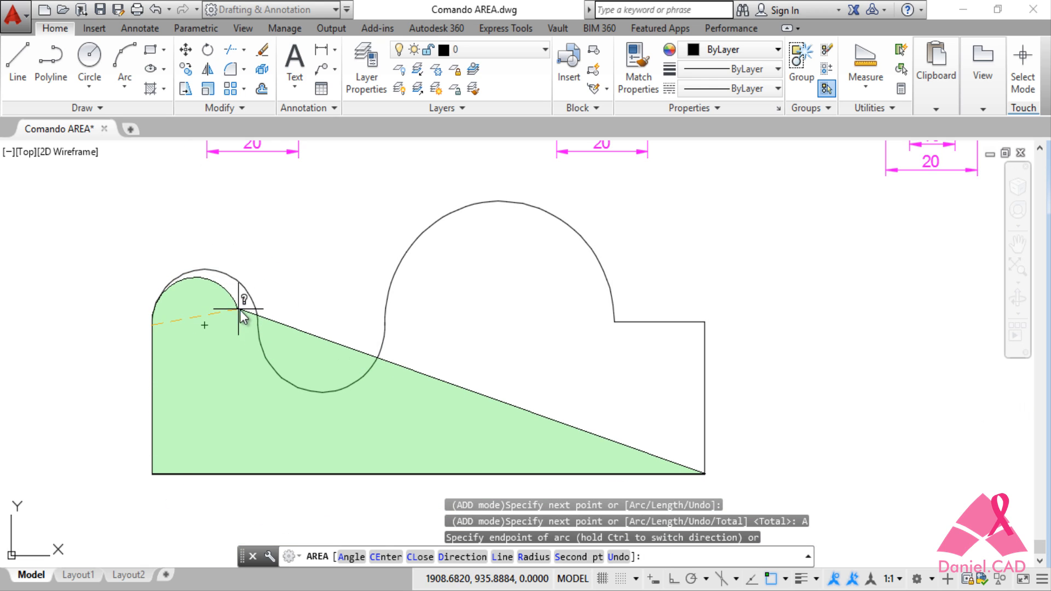
{"action": "left_click", "coordinate": [258, 325]}
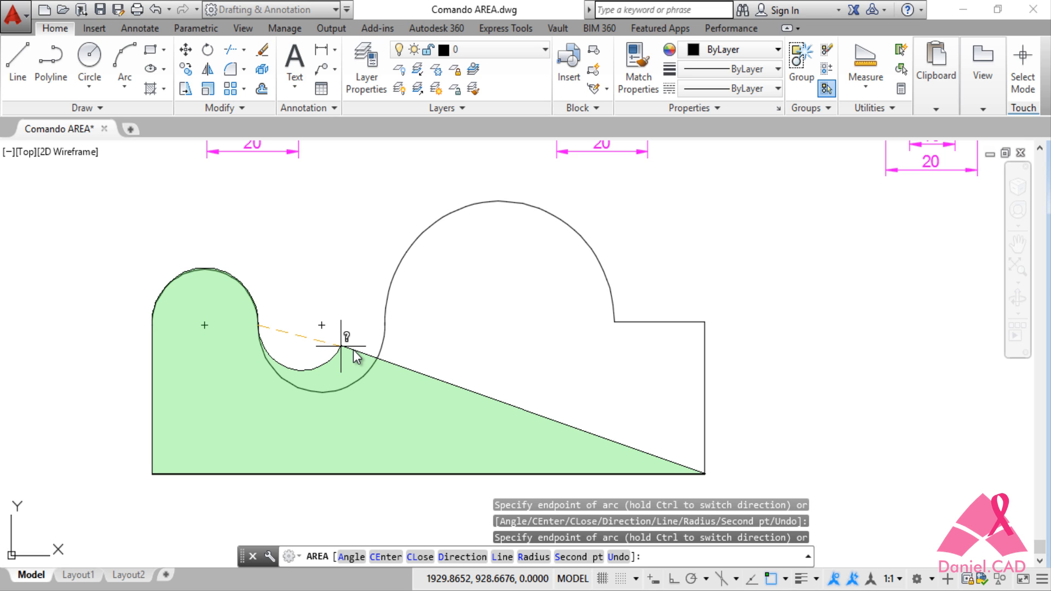
{"action": "left_click", "coordinate": [385, 324]}
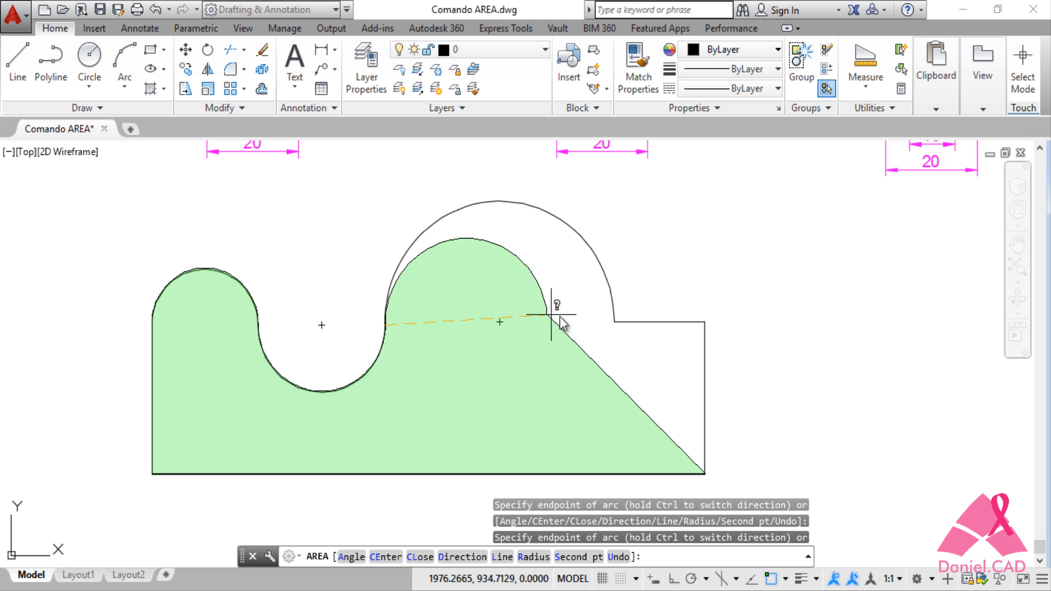
{"action": "left_click", "coordinate": [614, 323]}
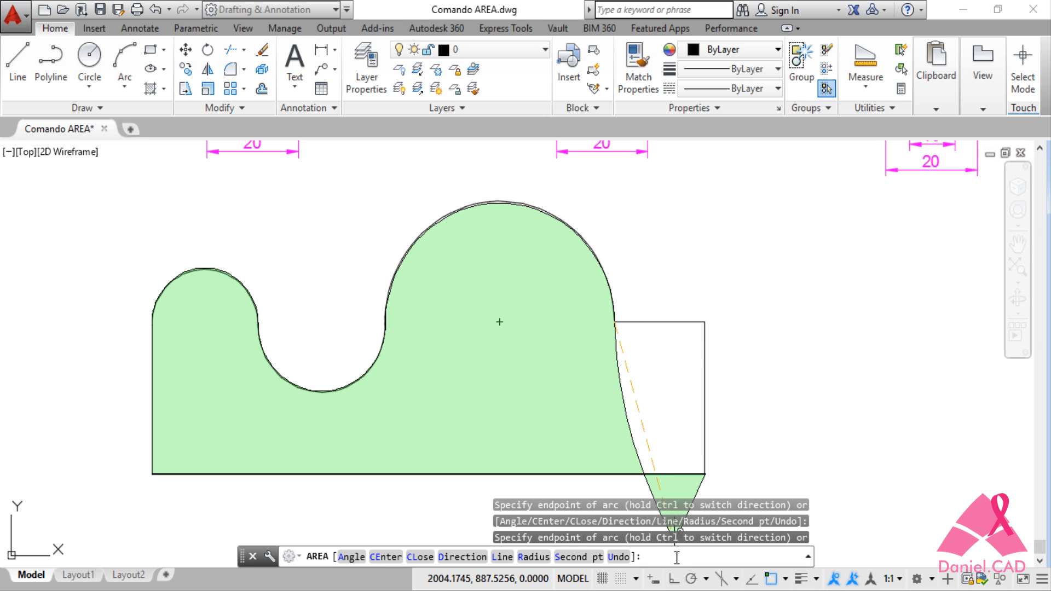
Return to the Line option, pick the outline's upper-right corner, and total the measured area before leaving AREA
{"action": "left_click", "coordinate": [504, 558]}
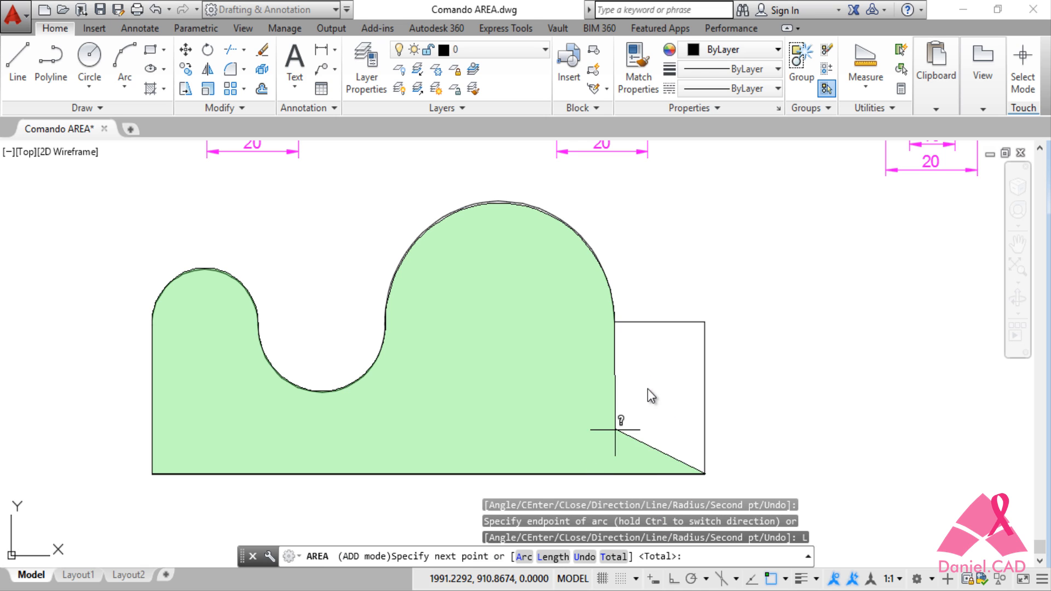
{"action": "left_click", "coordinate": [704, 322]}
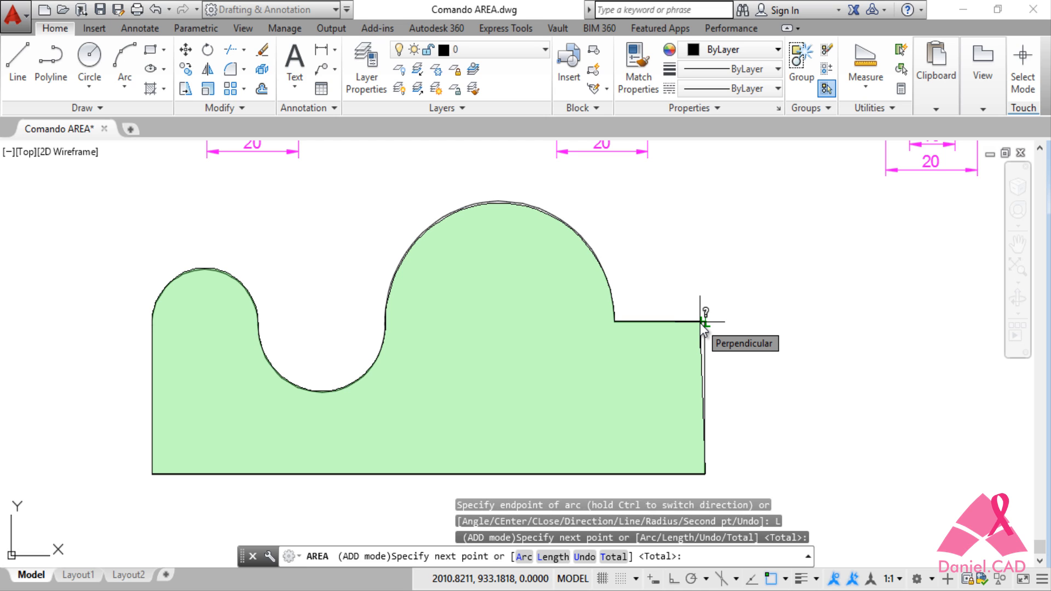
{"action": "key", "text": "Return"}
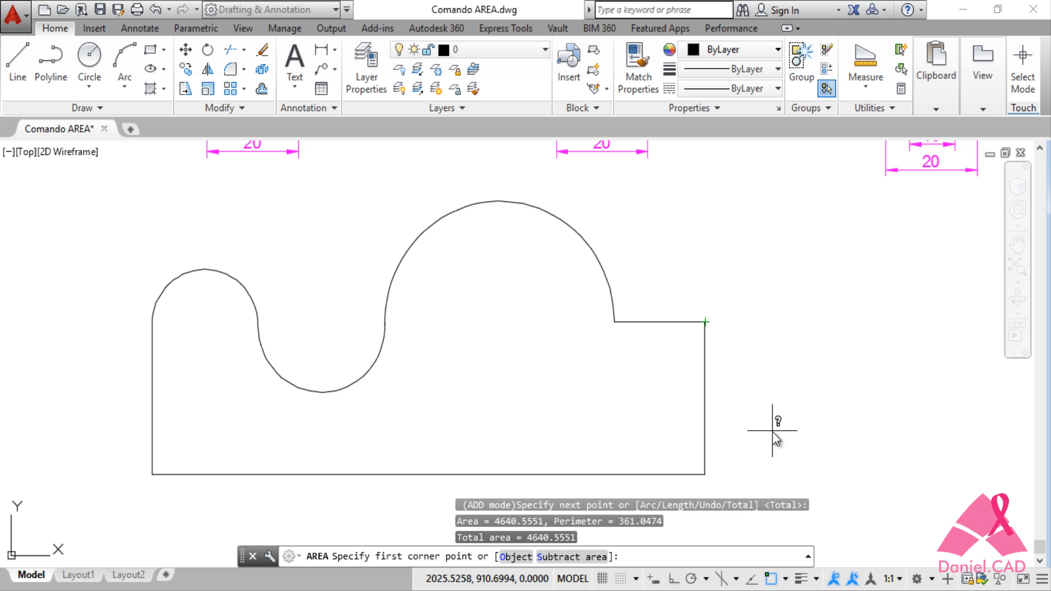
{"action": "key", "text": "Escape"}
{"action": "key", "text": "Escape"}
Measure the same three-arc outline using AREA with the Object option, and end the command
{"action": "type", "text": "area"}
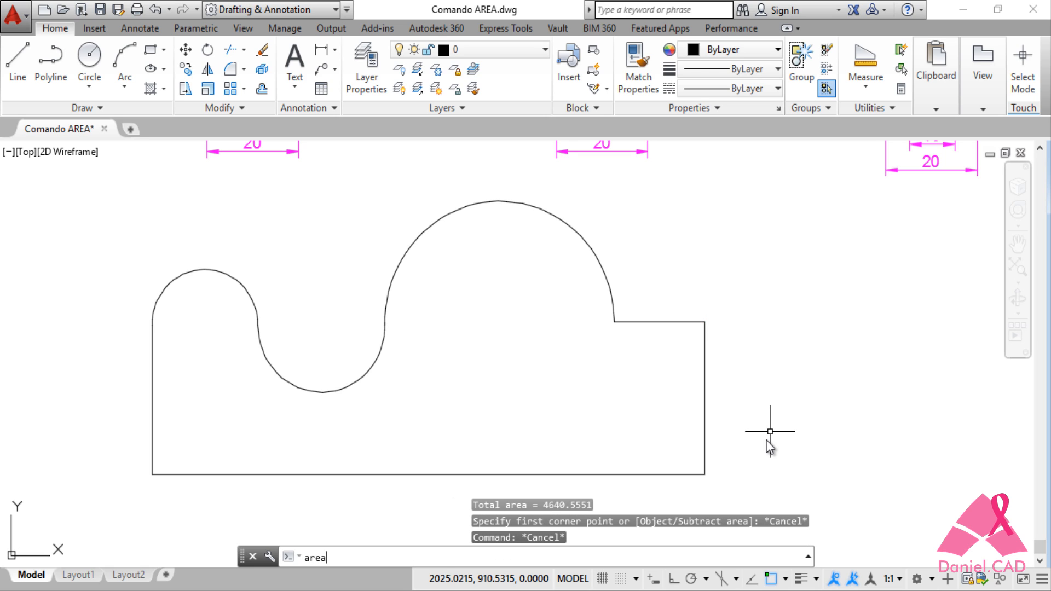
{"action": "key", "text": "Return"}
{"action": "type", "text": "o"}
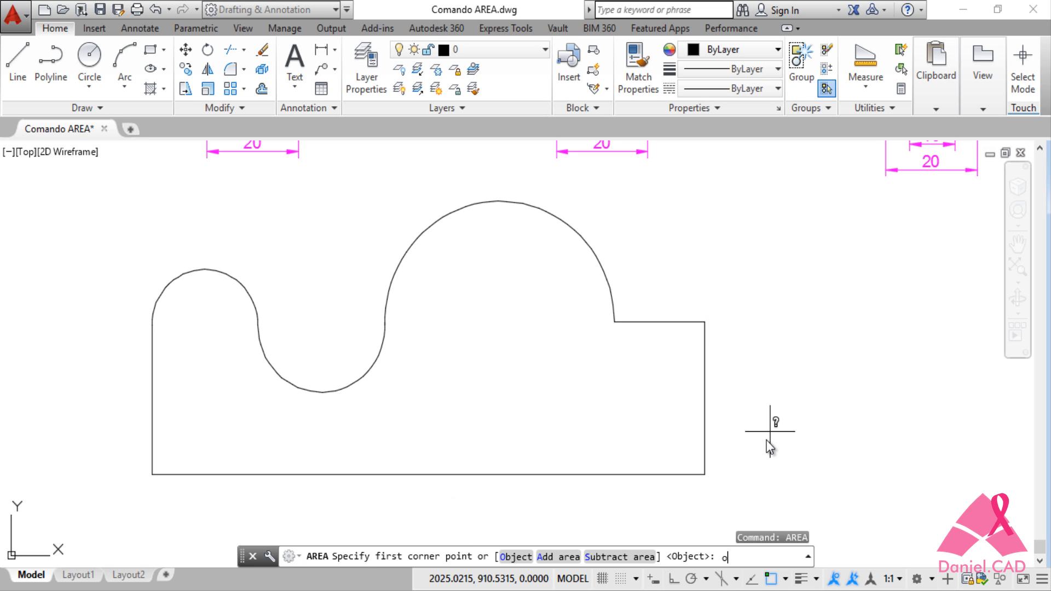
{"action": "key", "text": "Return"}
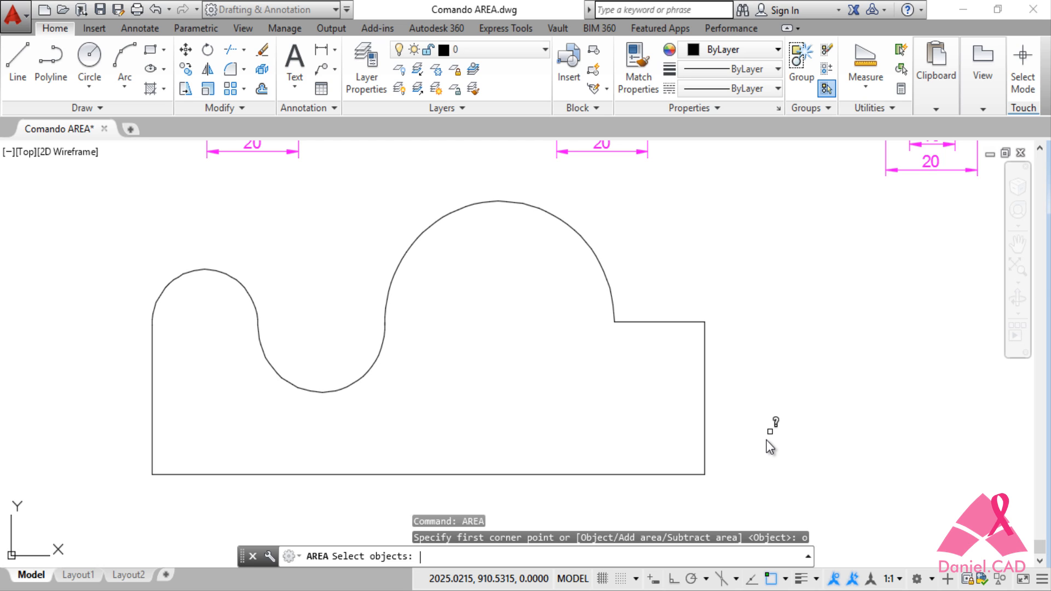
{"action": "left_click", "coordinate": [705, 380]}
{"action": "key", "text": "Escape"}
{"action": "key", "text": "Escape"}
Measure the L-shaped outline containing two small squares using AREA with Add area, picking all six corners
{"action": "scroll", "coordinate": [387, 430], "scroll_direction": "down", "scroll_amount": 3}
{"action": "mouse_move", "coordinate": [471, 430]}
{"action": "middle_mouse_down"}
{"action": "mouse_move", "coordinate": [503, 435]}
{"action": "mouse_move", "coordinate": [453, 497]}
{"action": "middle_mouse_up"}
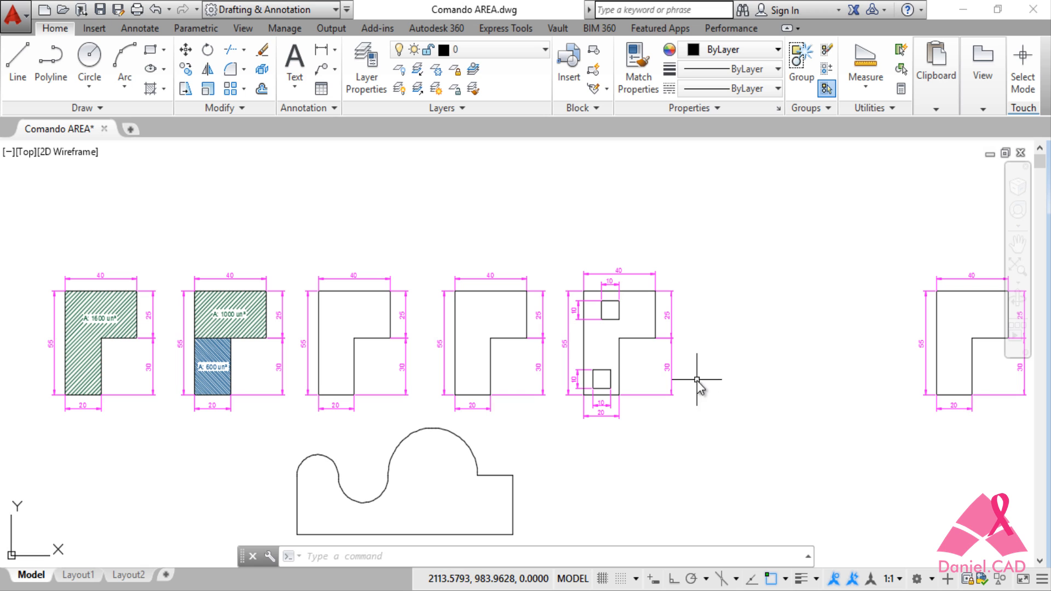
{"action": "scroll", "coordinate": [634, 372], "scroll_direction": "up", "scroll_amount": 4}
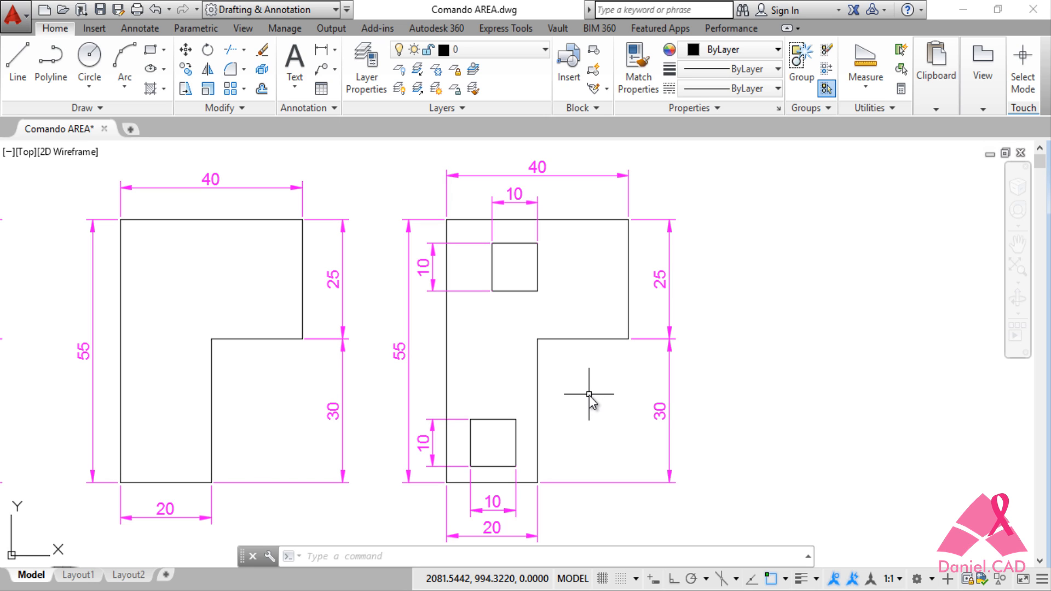
{"action": "type", "text": "AREA"}
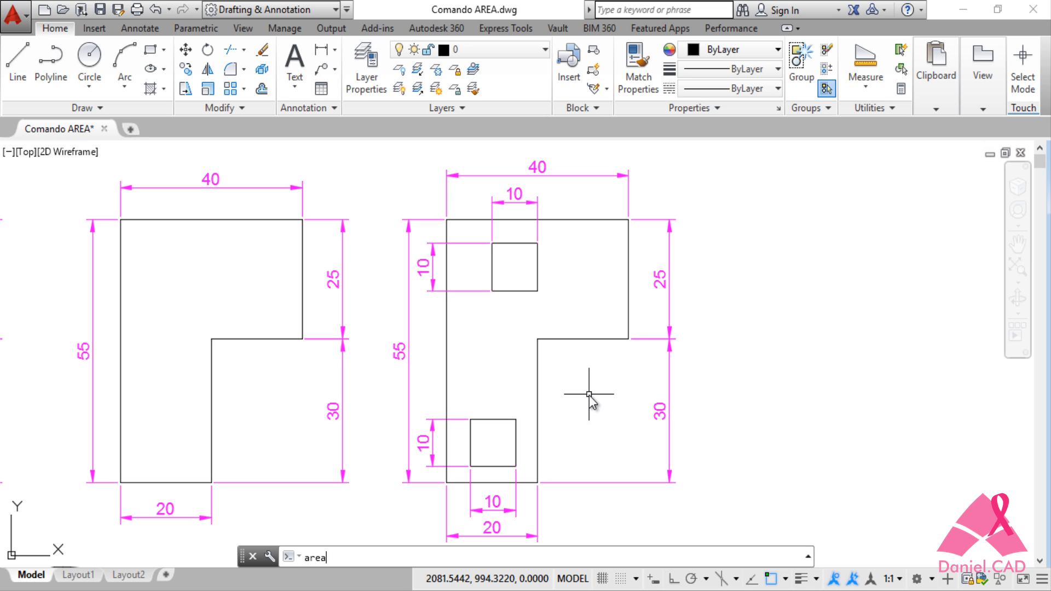
{"action": "key", "text": "Return"}
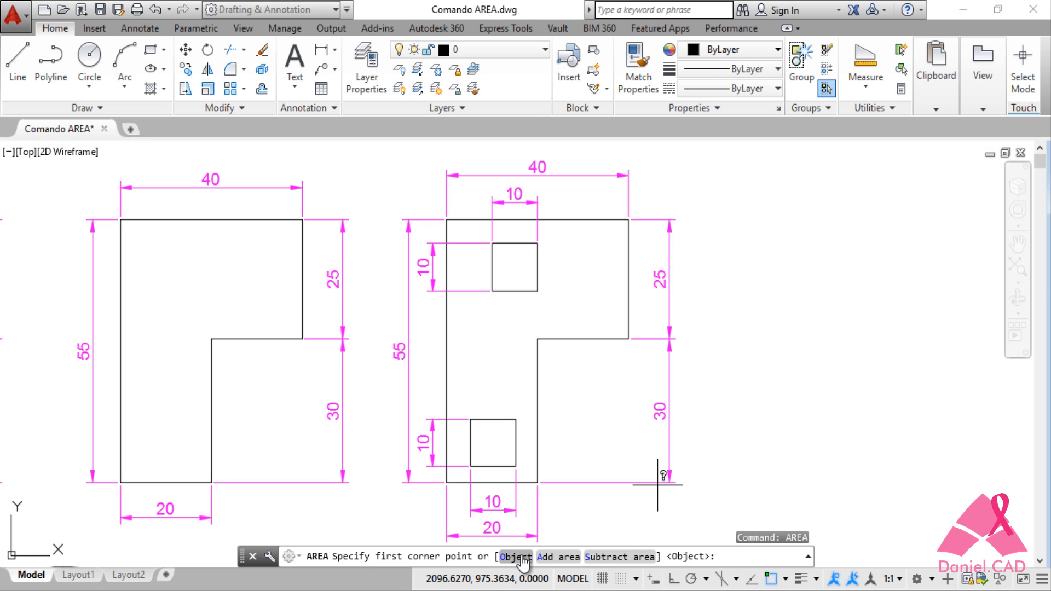
{"action": "left_click", "coordinate": [568, 558]}
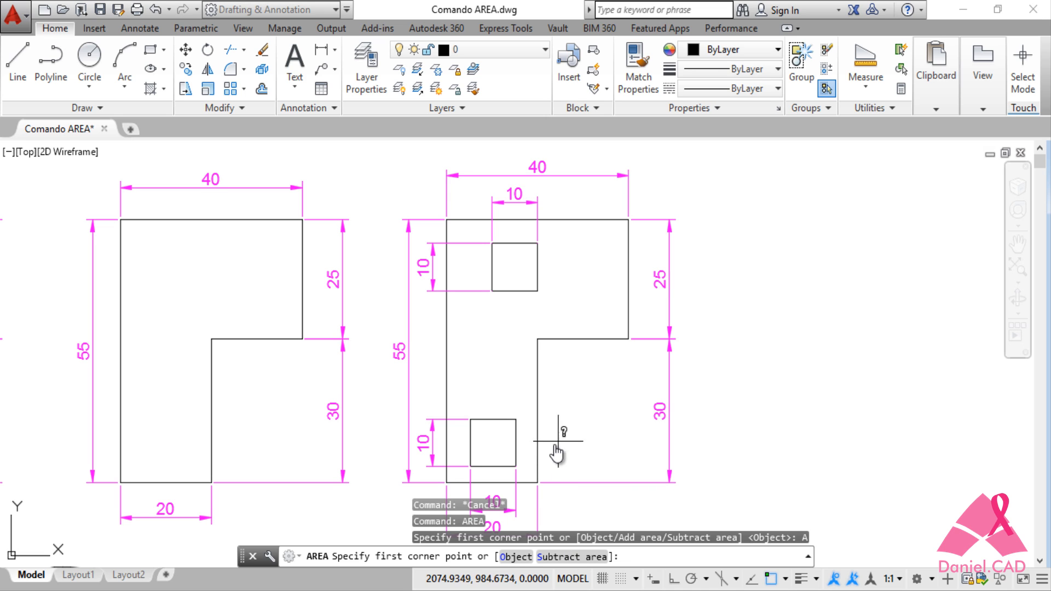
{"action": "left_click", "coordinate": [538, 483]}
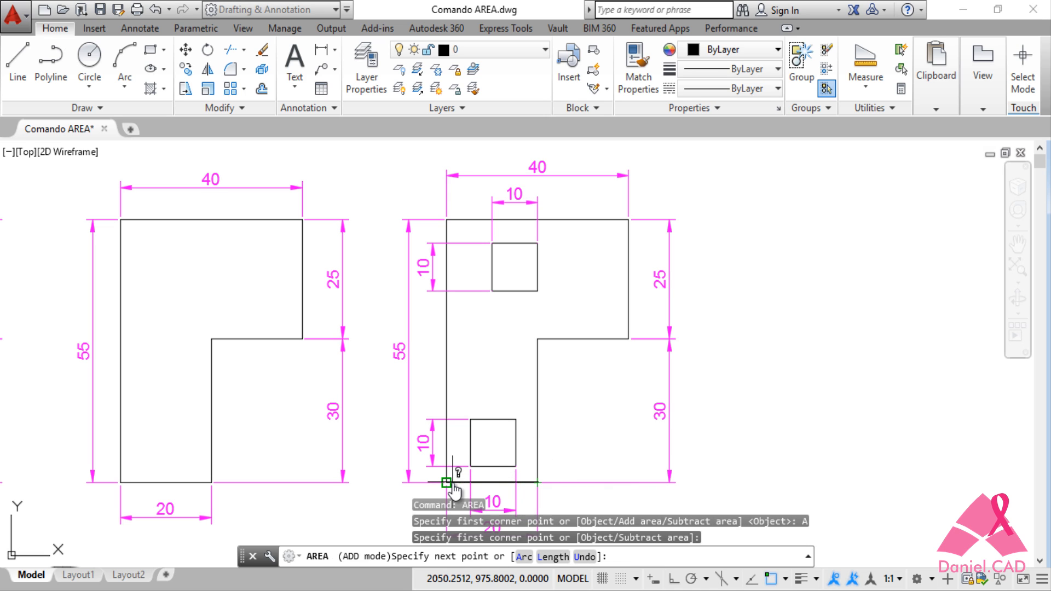
{"action": "left_click", "coordinate": [447, 482]}
{"action": "left_click", "coordinate": [447, 220]}
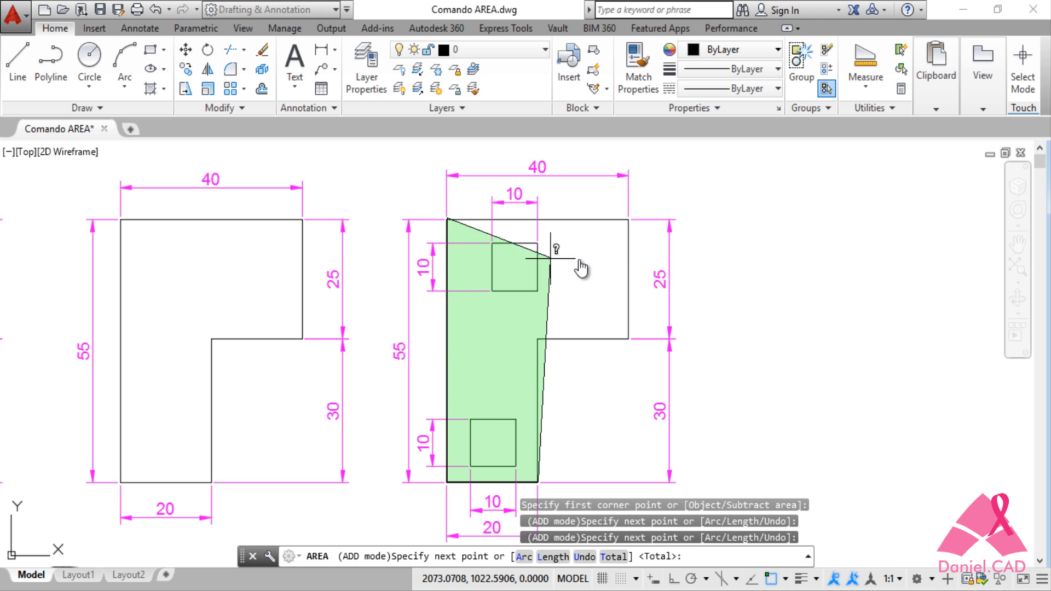
{"action": "left_click", "coordinate": [628, 219]}
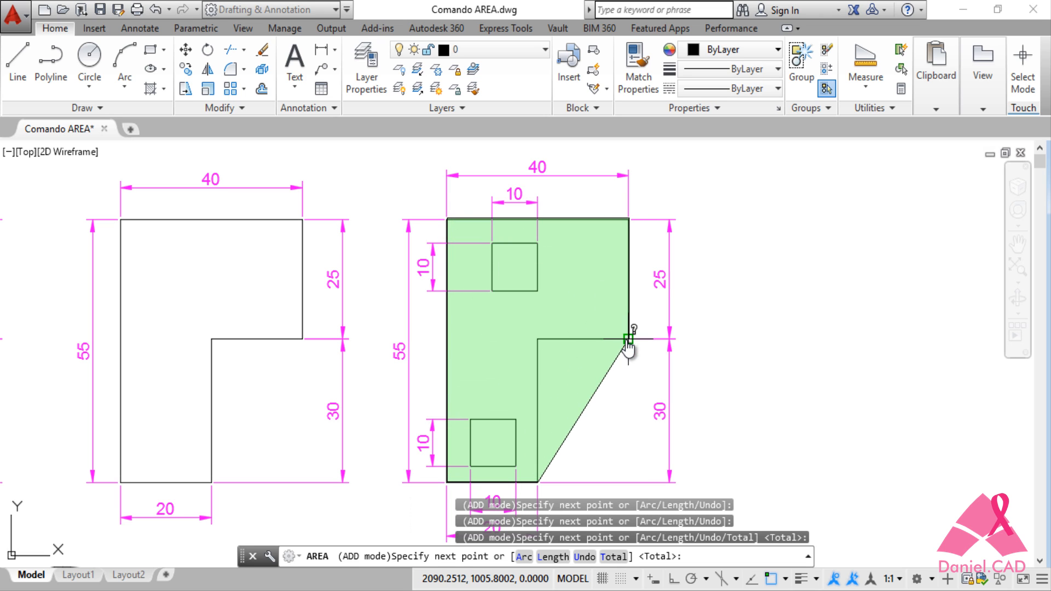
{"action": "left_click", "coordinate": [629, 338]}
{"action": "left_click", "coordinate": [537, 339]}
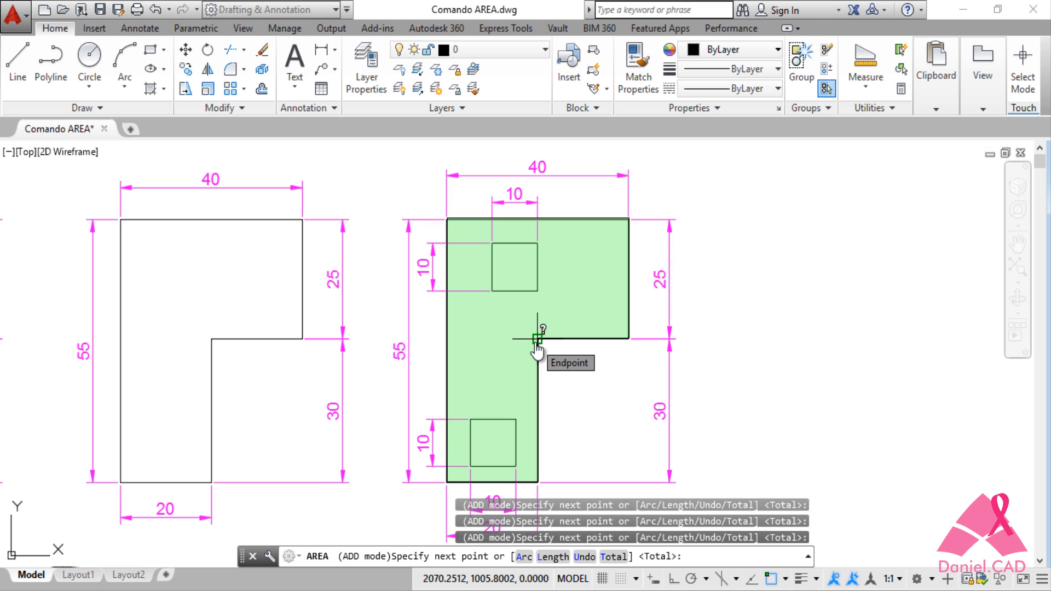
{"action": "key", "text": "Return"}
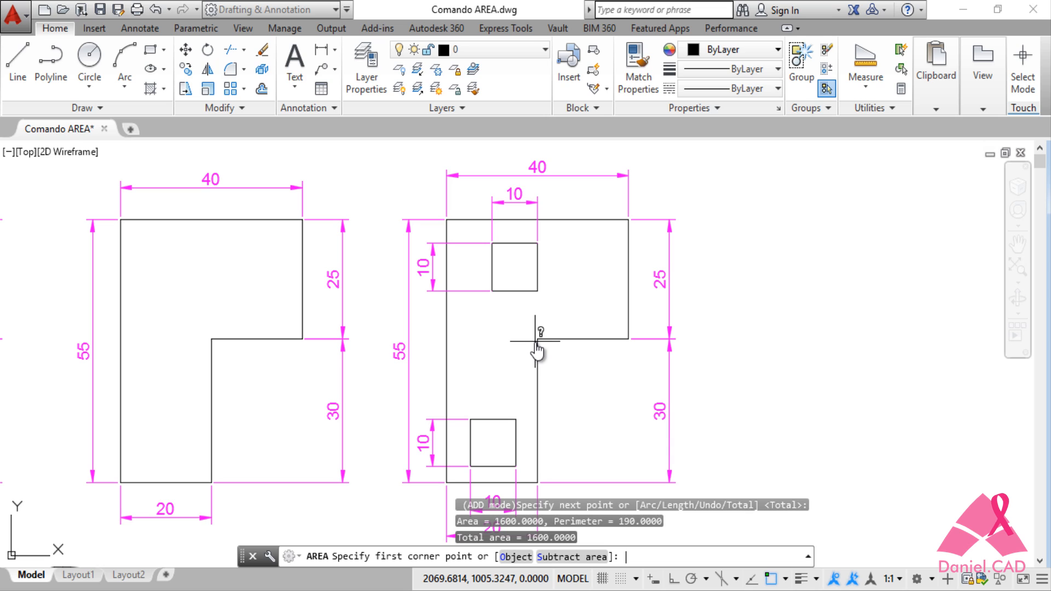
Subtract the upper 10 by 10 square from the running area with Subtract area, picking its four corners
{"action": "left_click", "coordinate": [593, 558]}
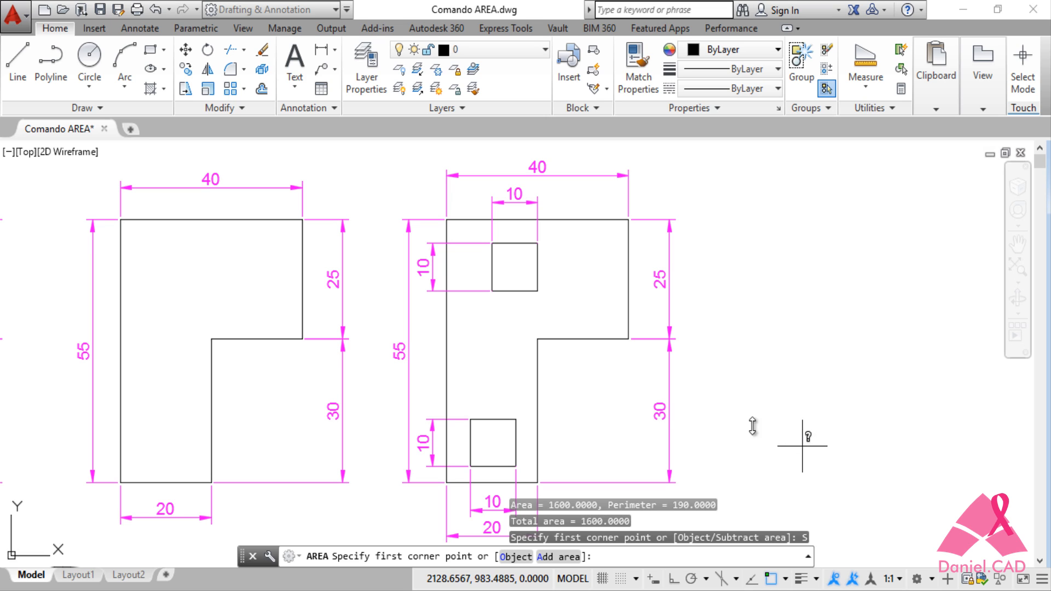
{"action": "left_click", "coordinate": [493, 291]}
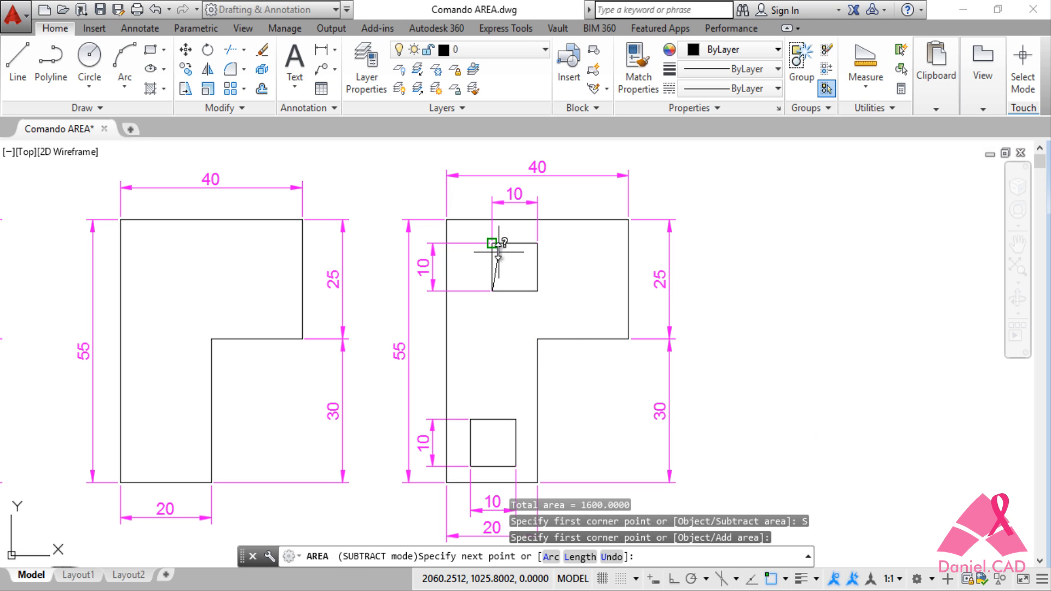
{"action": "left_click", "coordinate": [493, 242]}
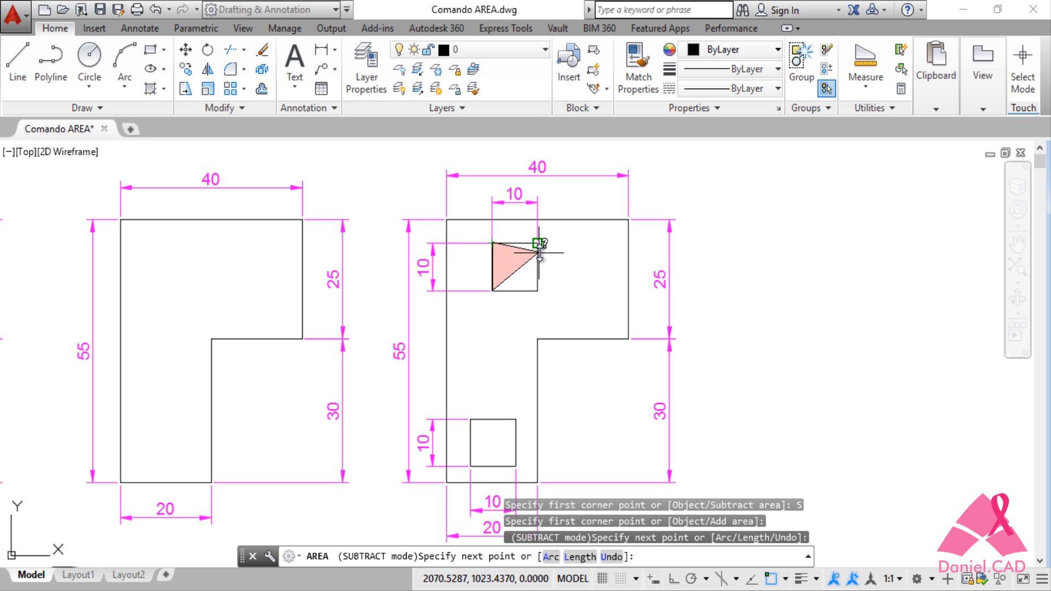
{"action": "left_click", "coordinate": [538, 243]}
{"action": "left_click", "coordinate": [539, 291]}
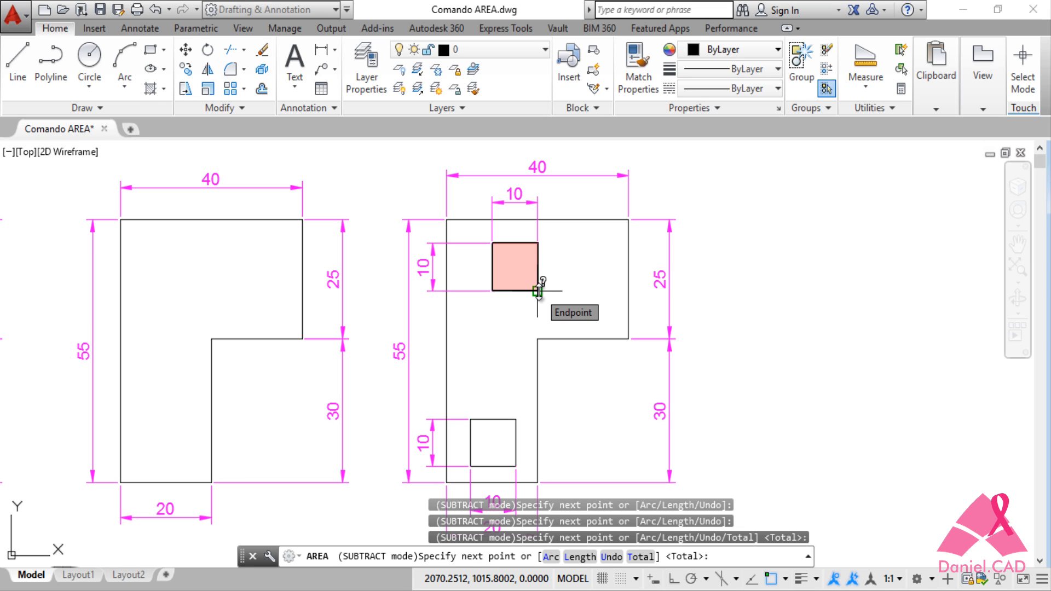
{"action": "key", "text": "Return"}
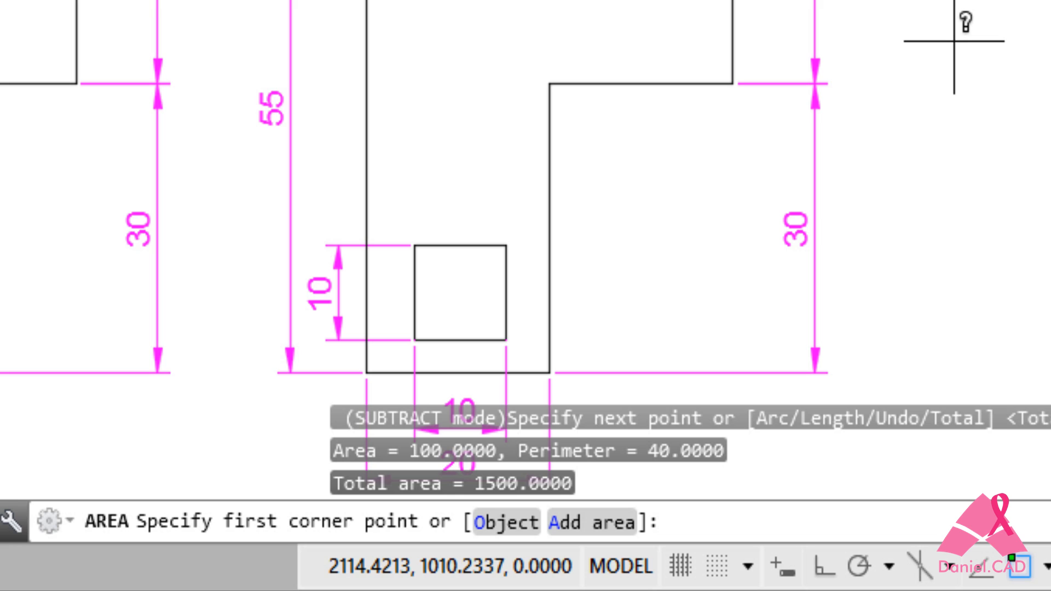
Subtract the lower 10 by 10 square from the running area by picking its four corners
{"action": "left_click", "coordinate": [507, 245]}
{"action": "left_click", "coordinate": [507, 340]}
{"action": "left_click", "coordinate": [414, 340]}
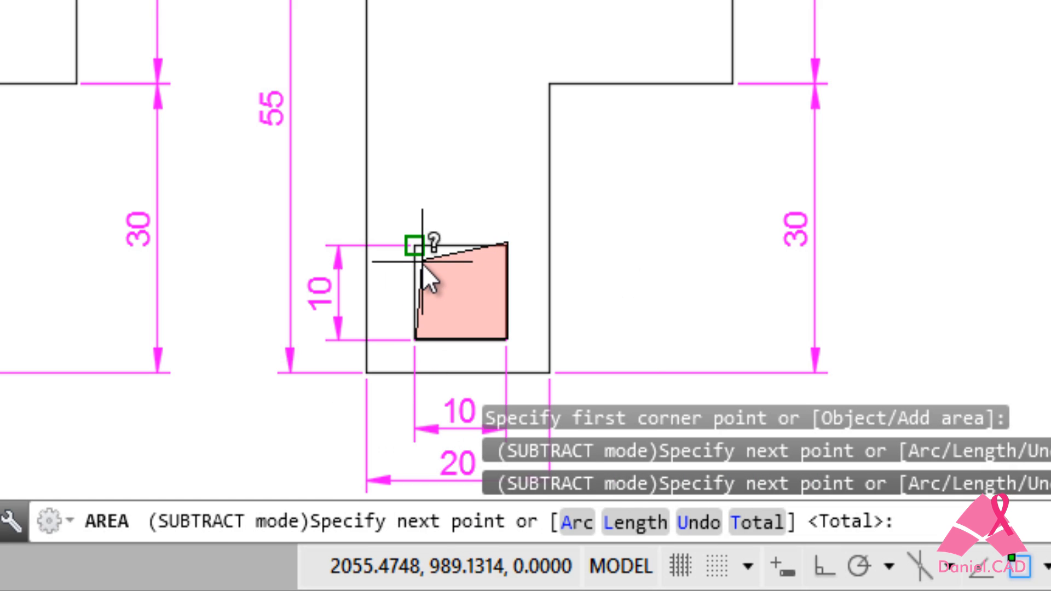
{"action": "left_click", "coordinate": [415, 245]}
{"action": "key", "text": "Return"}
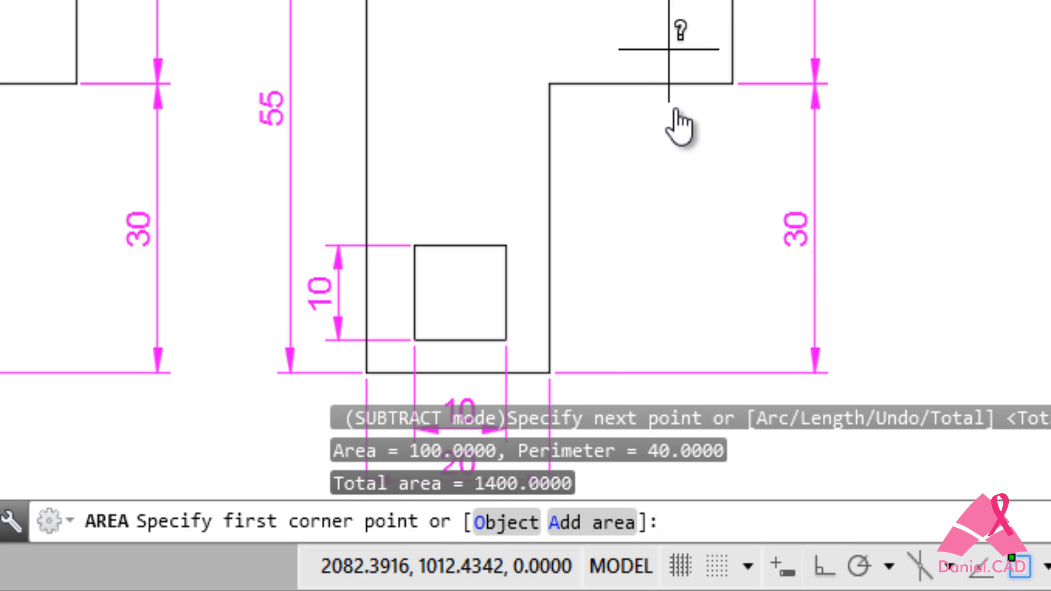
Add the triangle in the notch beside the lower leg to the running area with Add area, picking its three corners, and end the command
{"action": "mouse_move", "coordinate": [680, 137]}
{"action": "middle_mouse_down"}
{"action": "mouse_move", "coordinate": [700, 44]}
{"action": "mouse_move", "coordinate": [683, 28]}
{"action": "middle_mouse_up"}
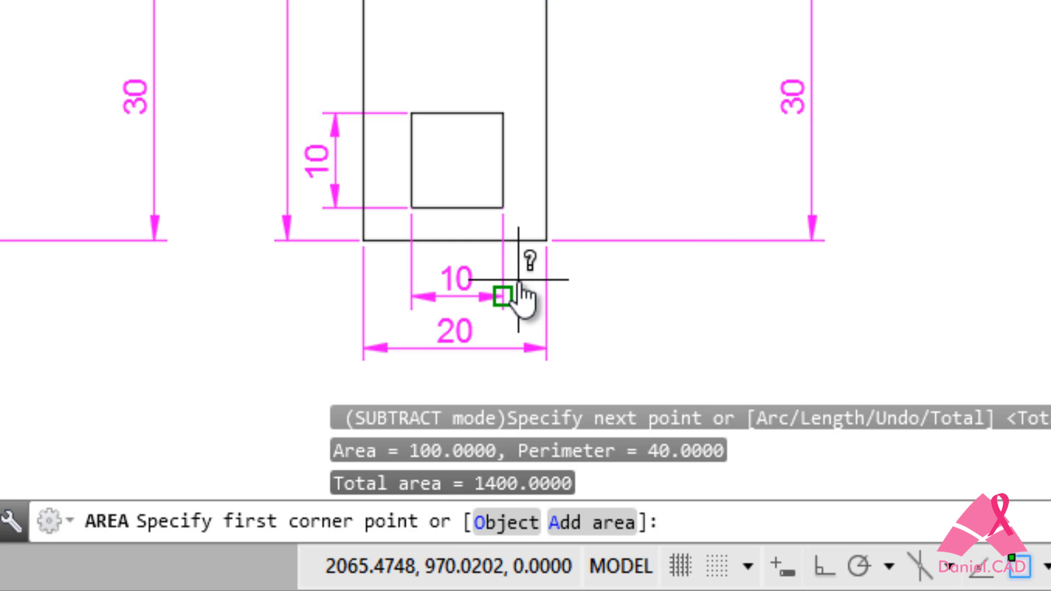
{"action": "middle_click_drag", "start_coordinate": [621, 251], "coordinate": [651, 274]}
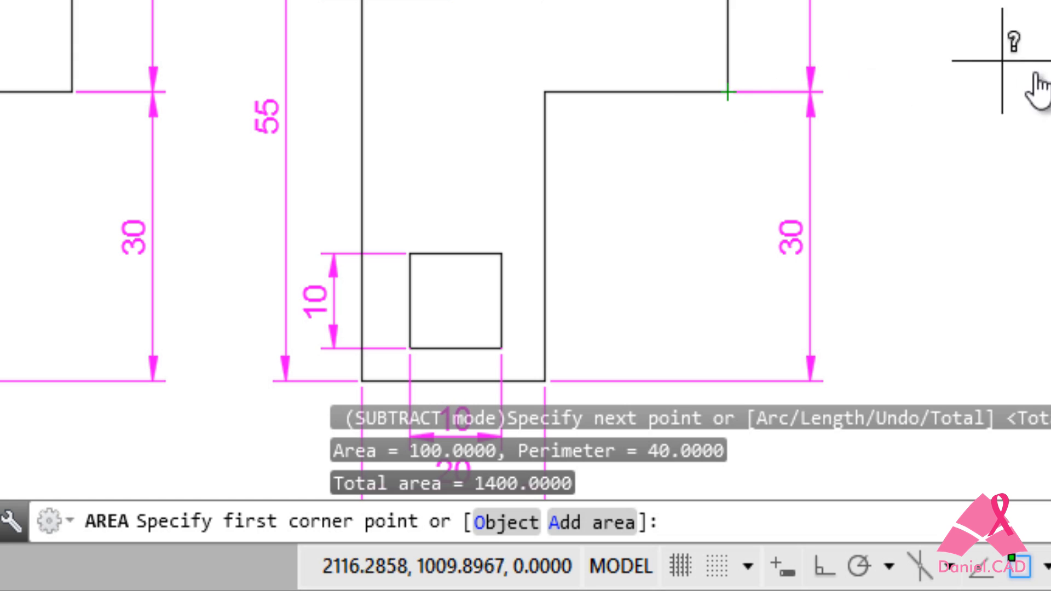
{"action": "left_click", "coordinate": [575, 542]}
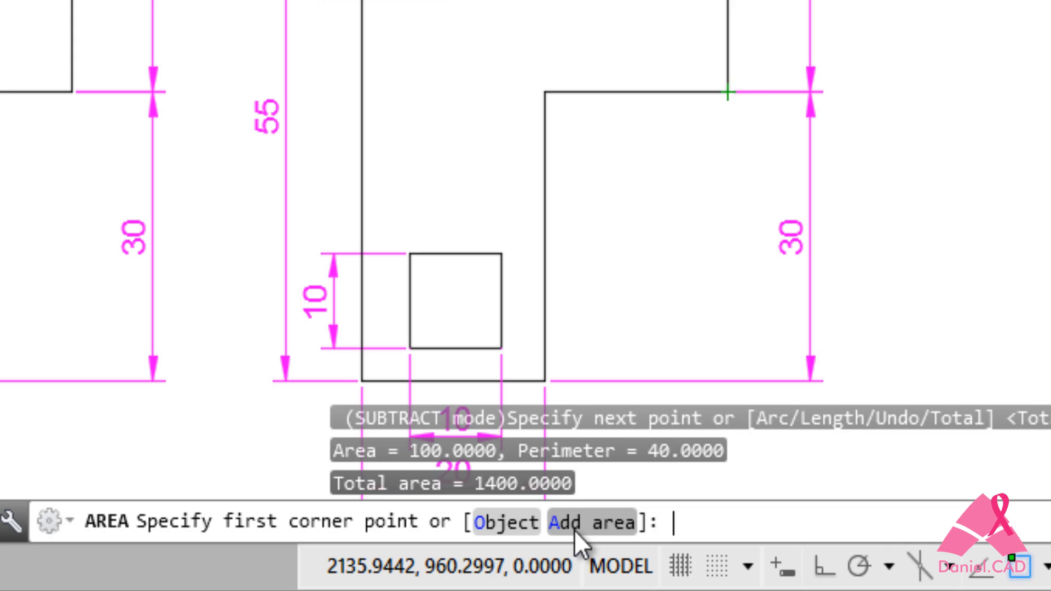
{"action": "left_click", "coordinate": [728, 92]}
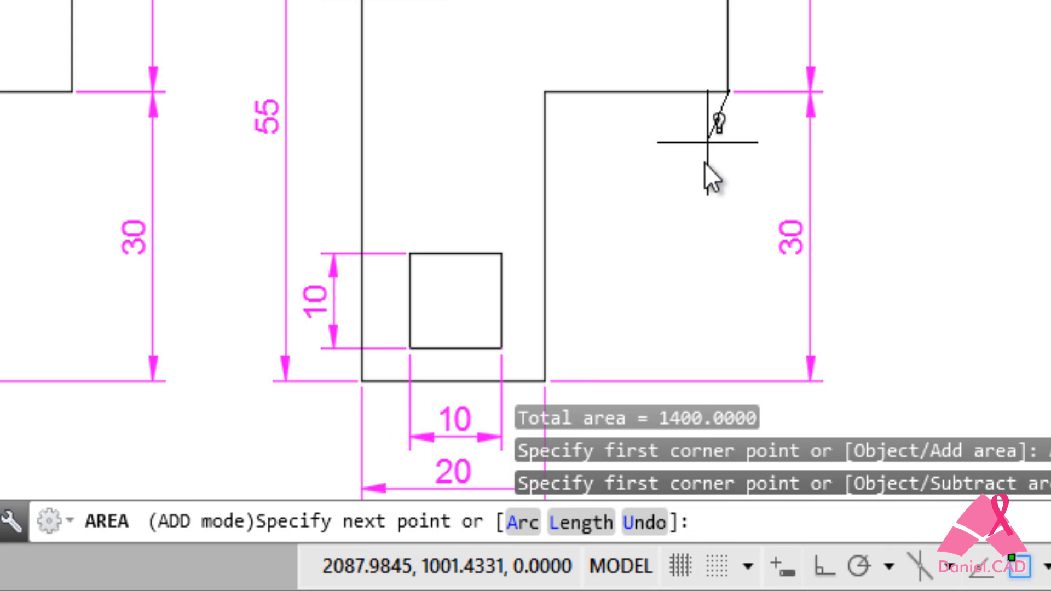
{"action": "left_click", "coordinate": [545, 379]}
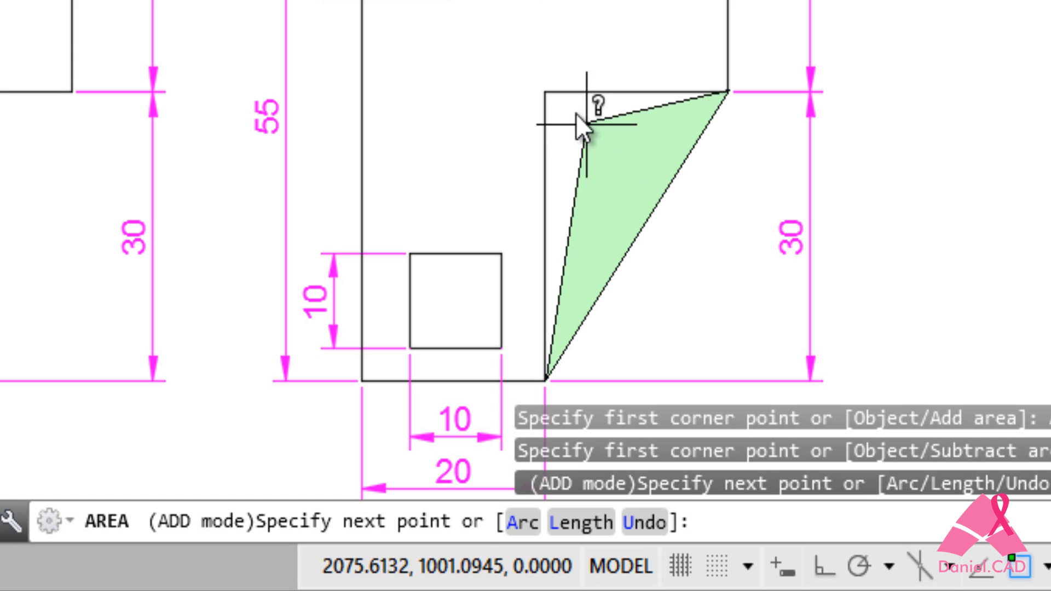
{"action": "left_click", "coordinate": [545, 92]}
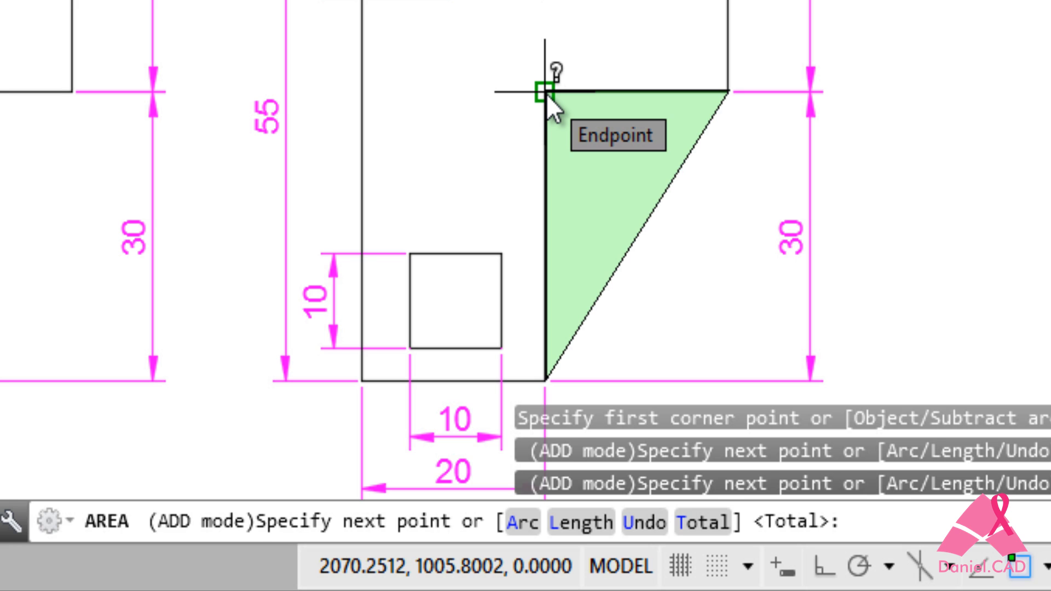
{"action": "key", "text": "Return"}
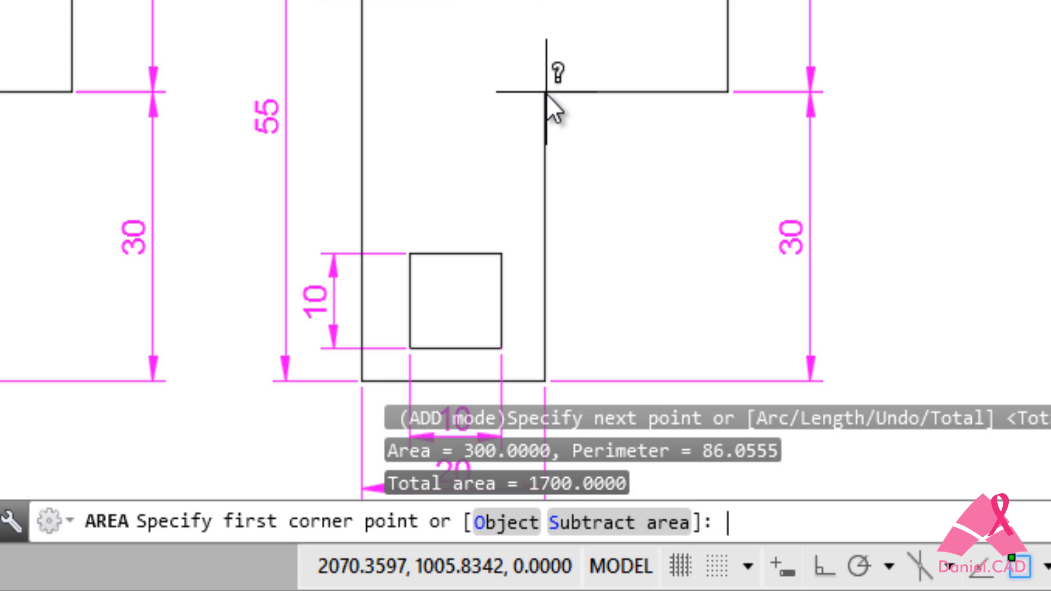
{"action": "scroll", "coordinate": [547, 137], "scroll_direction": "down", "scroll_amount": 3}
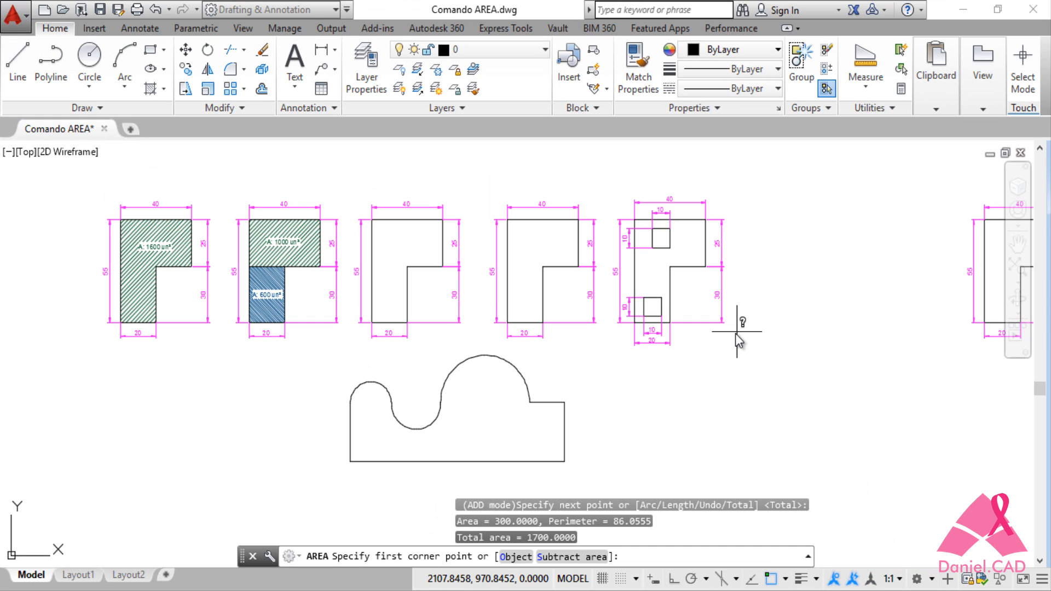
{"action": "middle_click_drag", "start_coordinate": [644, 327], "coordinate": [675, 346]}
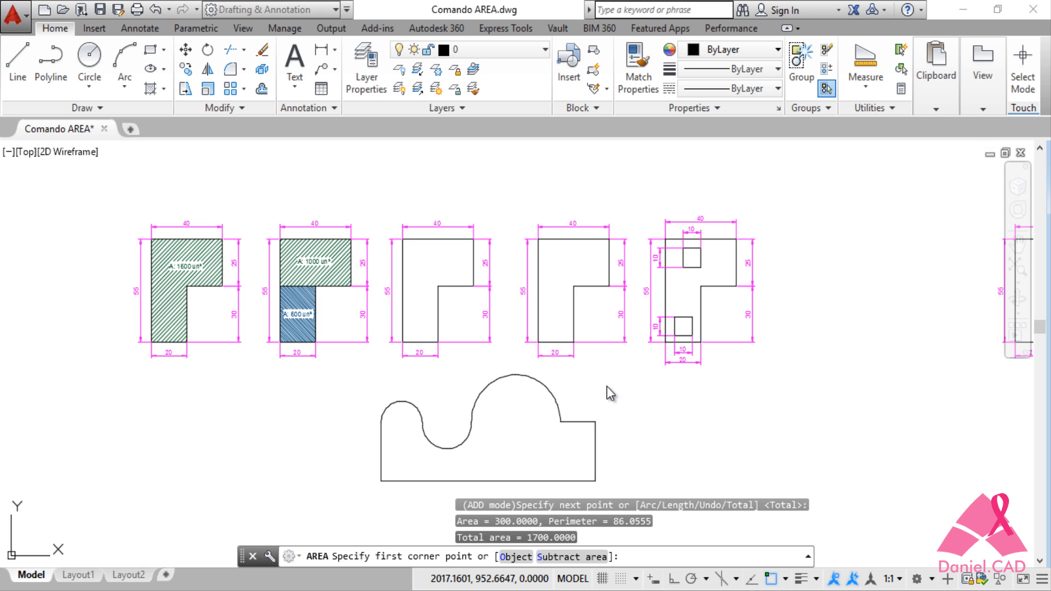
{"action": "key", "text": "Escape"}
Review the hatched and plain L-shaped outlines and the three-arc outline in the drawing
{"action": "middle_click_drag", "start_coordinate": [639, 407], "coordinate": [688, 409]}
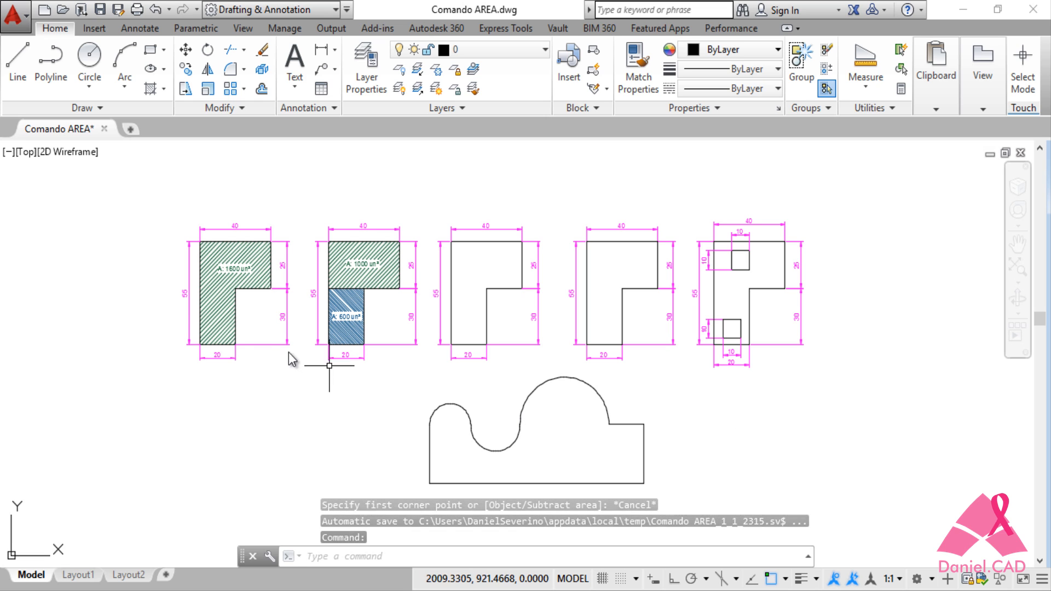
{"action": "left_click", "coordinate": [221, 282]}
{"action": "key", "text": "Escape"}
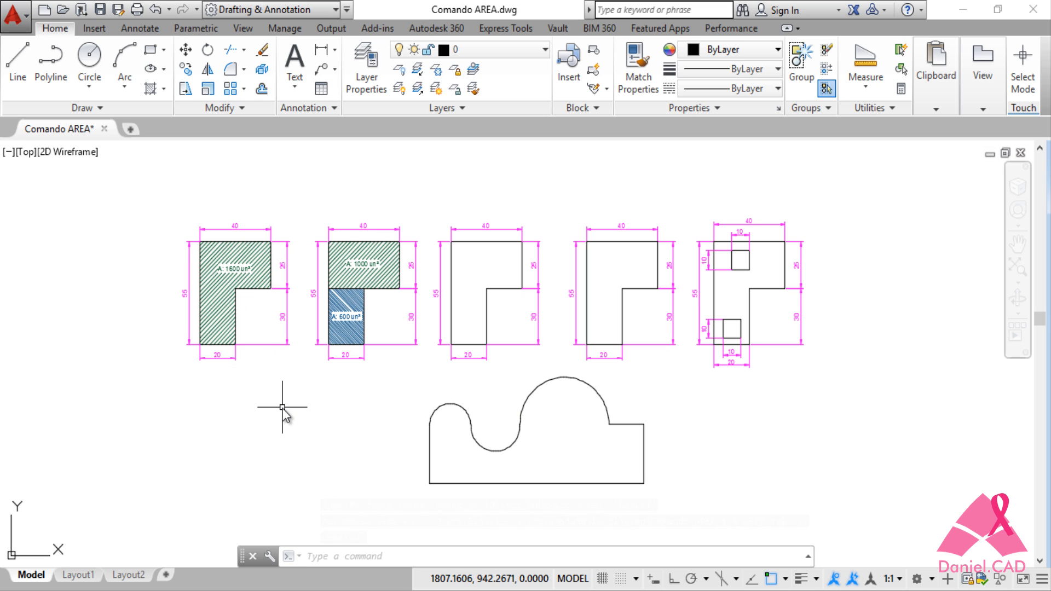
{"action": "scroll", "coordinate": [443, 470], "scroll_direction": "up", "scroll_amount": 2}
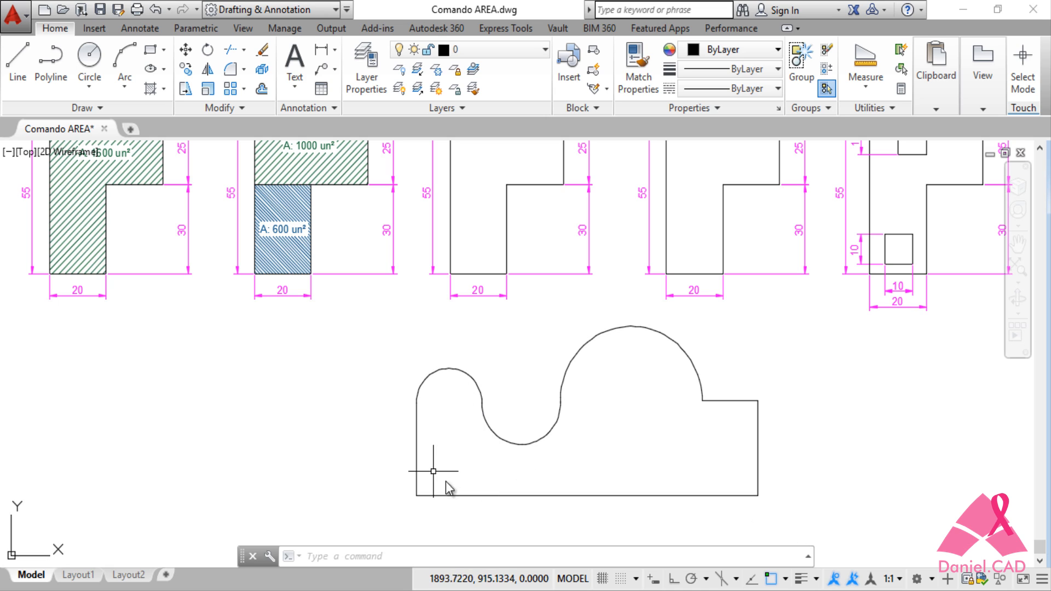
{"action": "mouse_move", "coordinate": [696, 415]}
{"action": "middle_mouse_down"}
{"action": "mouse_move", "coordinate": [374, 436]}
{"action": "mouse_move", "coordinate": [605, 359]}
{"action": "mouse_move", "coordinate": [527, 520]}
{"action": "middle_mouse_up"}
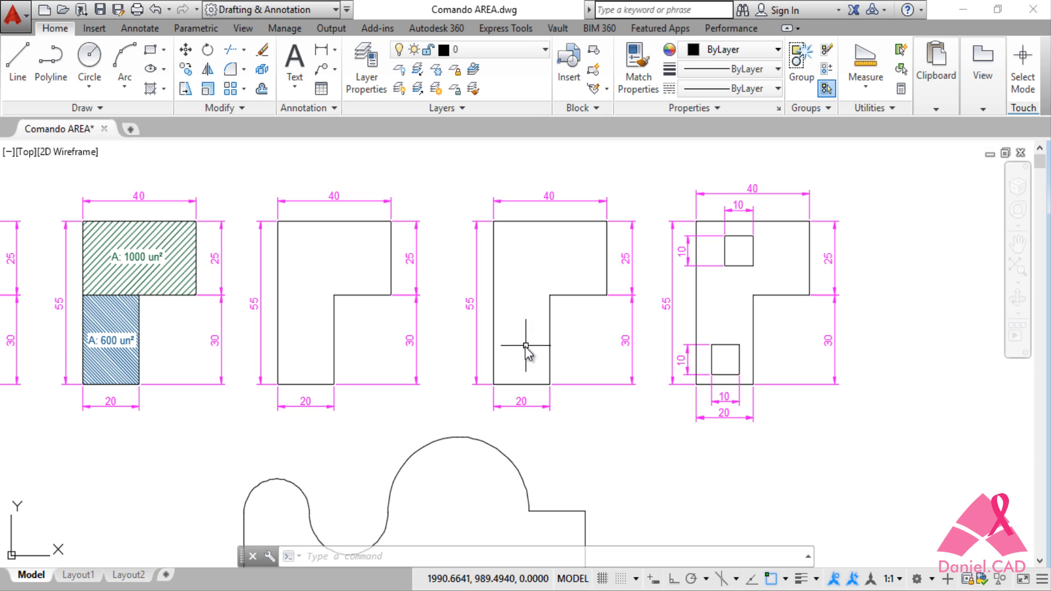
{"action": "middle_click_drag", "start_coordinate": [371, 350], "coordinate": [469, 372]}
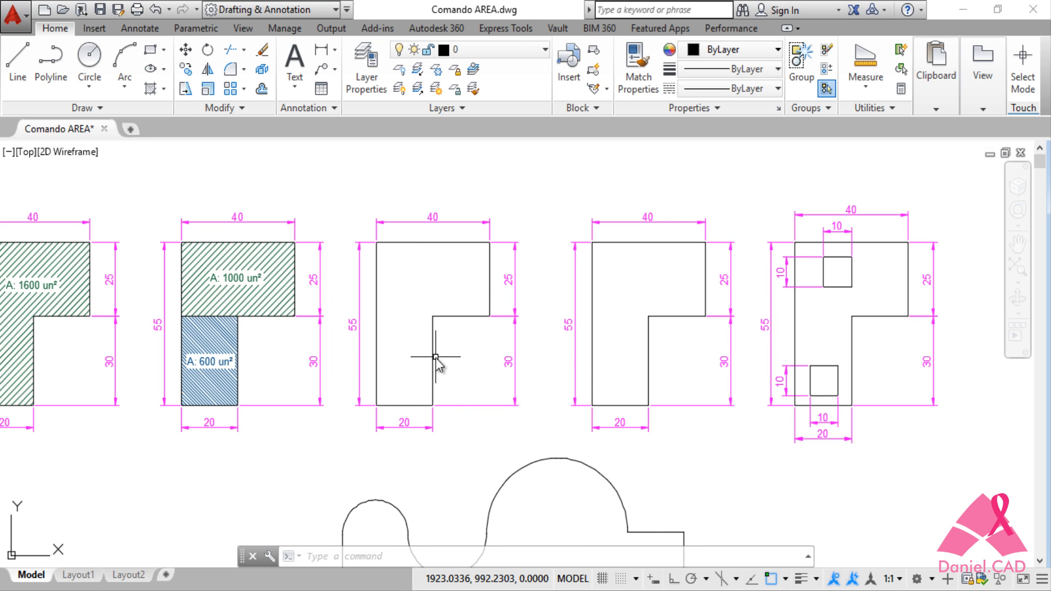
{"action": "key", "text": "Escape"}
{"action": "key", "text": "Escape"}
Measure the plain L-shaped outline next to the one containing two squares using AREA with the Object option
{"action": "scroll", "coordinate": [673, 374], "scroll_direction": "up", "scroll_amount": 4}
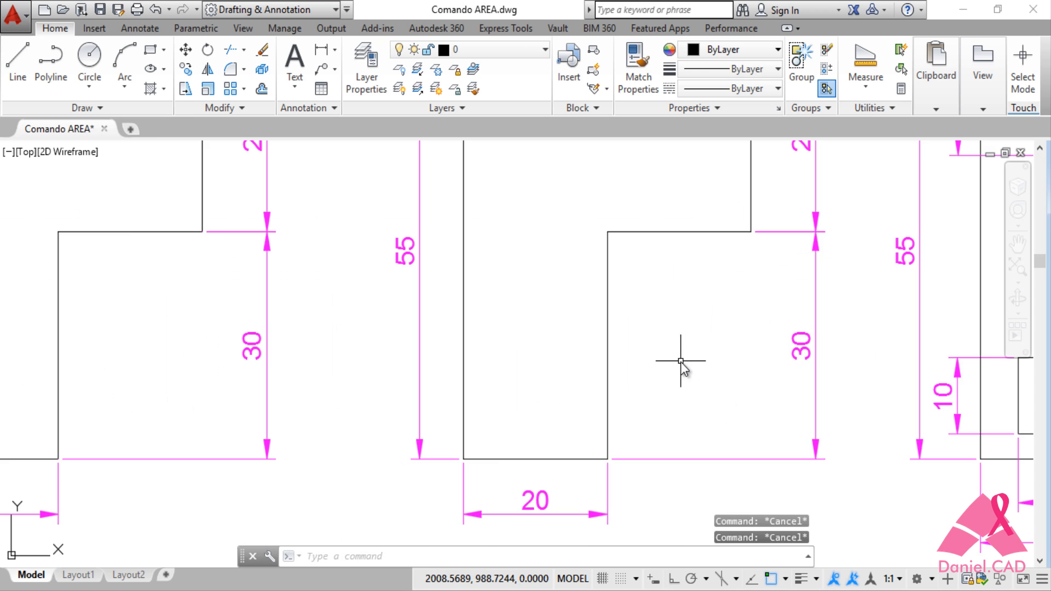
{"action": "mouse_move", "coordinate": [681, 361]}
{"action": "middle_mouse_down"}
{"action": "mouse_move", "coordinate": [480, 463]}
{"action": "mouse_move", "coordinate": [487, 410]}
{"action": "middle_mouse_up"}
{"action": "scroll", "coordinate": [479, 462], "scroll_direction": "down", "scroll_amount": 2}
{"action": "type", "text": "area"}
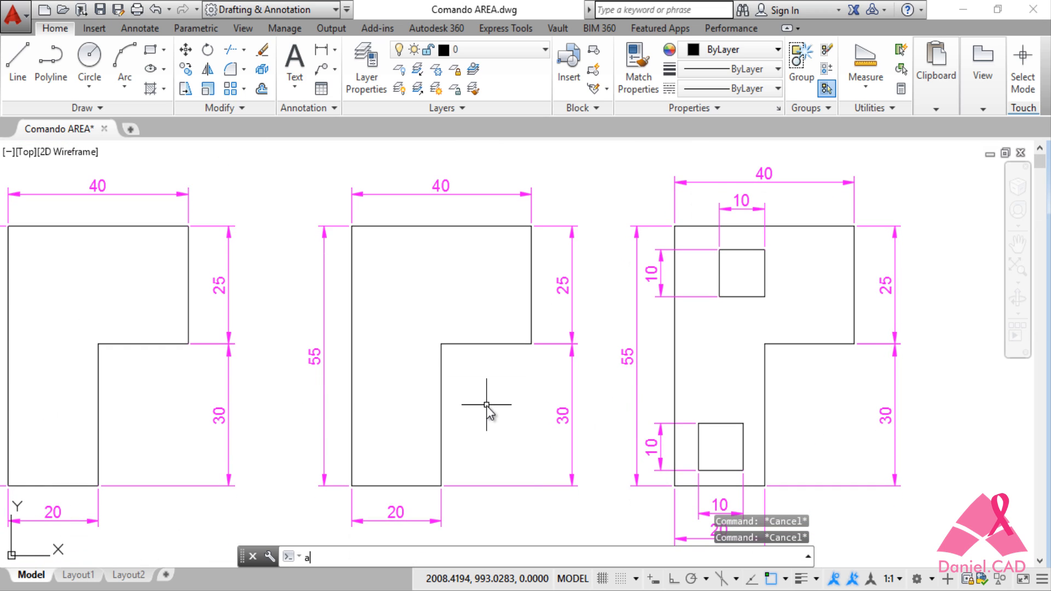
{"action": "key", "text": "Return"}
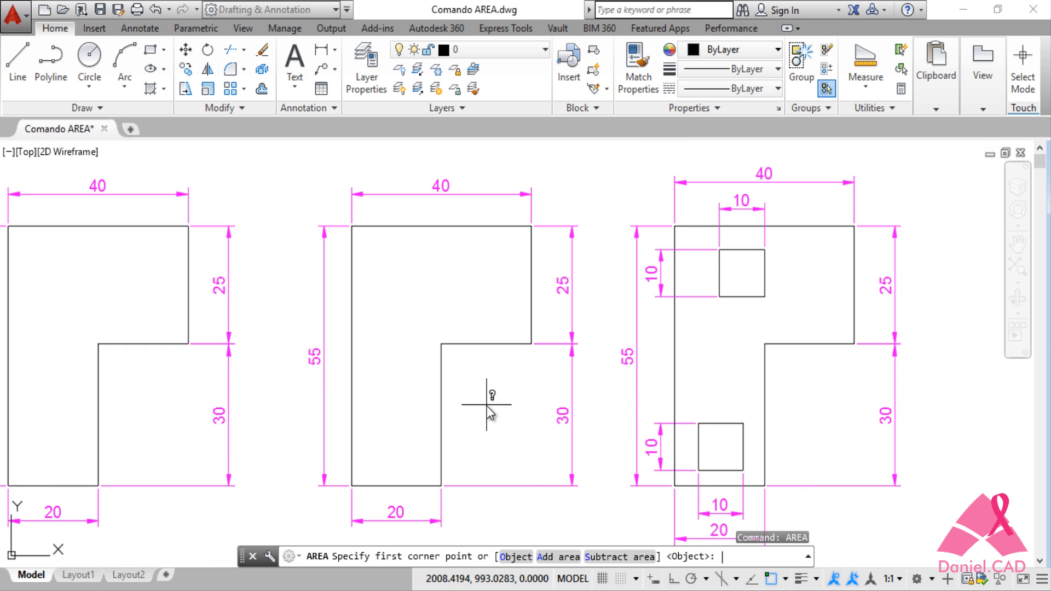
{"action": "type", "text": "o"}
{"action": "key", "text": "Return"}
{"action": "left_click", "coordinate": [442, 412]}
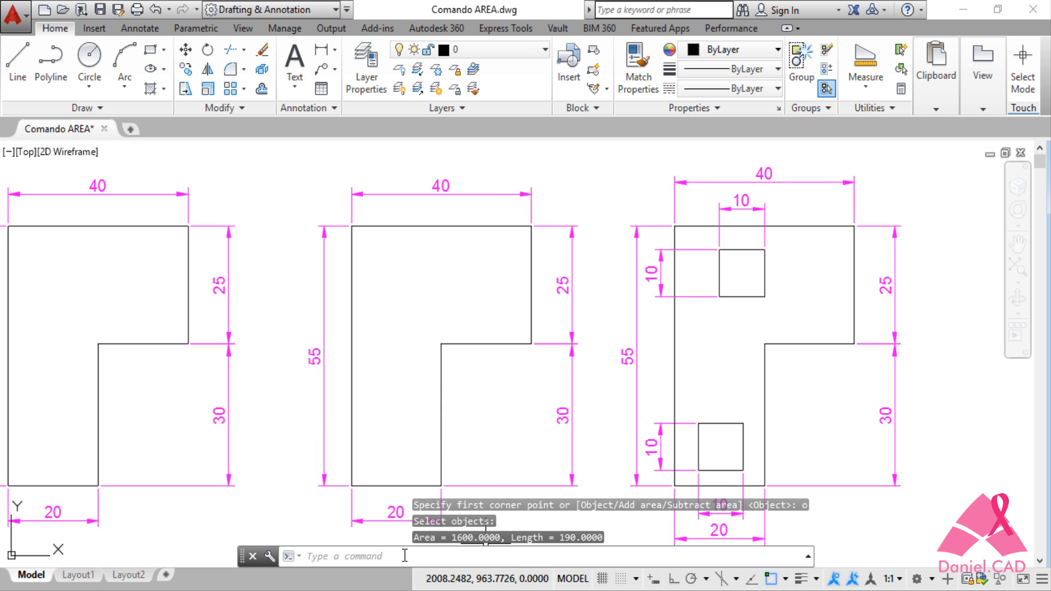
{"action": "left_click", "coordinate": [354, 559]}
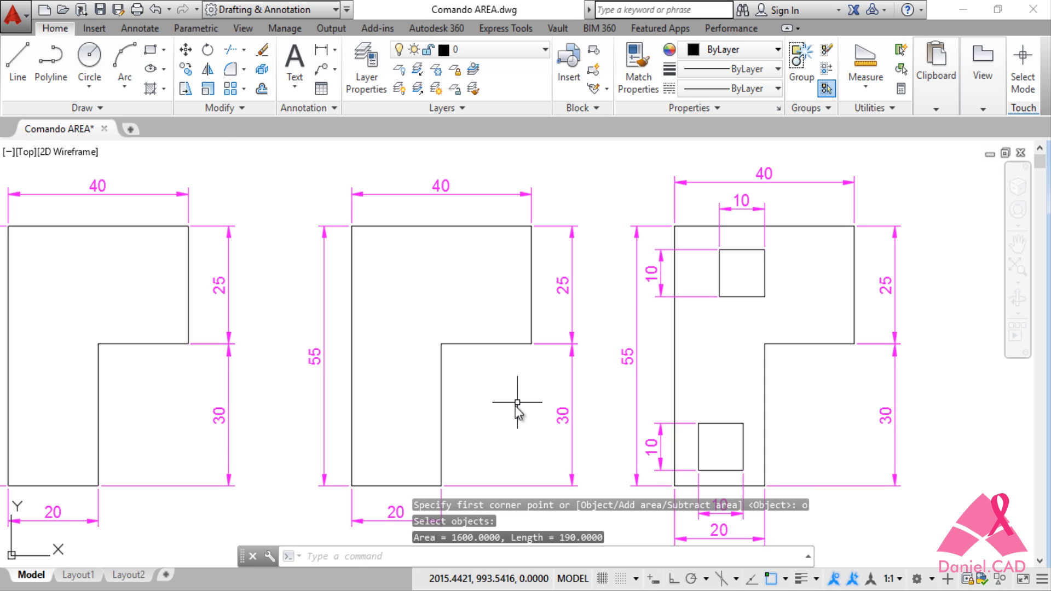
{"action": "middle_click_drag", "start_coordinate": [517, 403], "coordinate": [524, 383]}
{"action": "key", "text": "Escape"}
{"action": "key", "text": "Escape"}
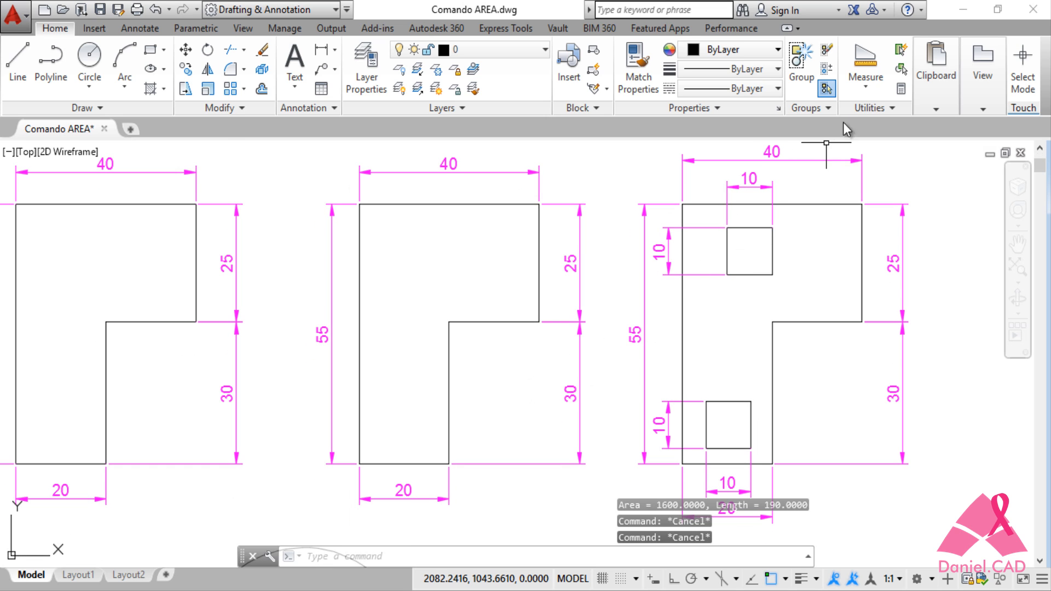
Measure the same plain L-shaped outline using the MEASUREGEOM area tool with the Object option
{"action": "left_click", "coordinate": [863, 83]}
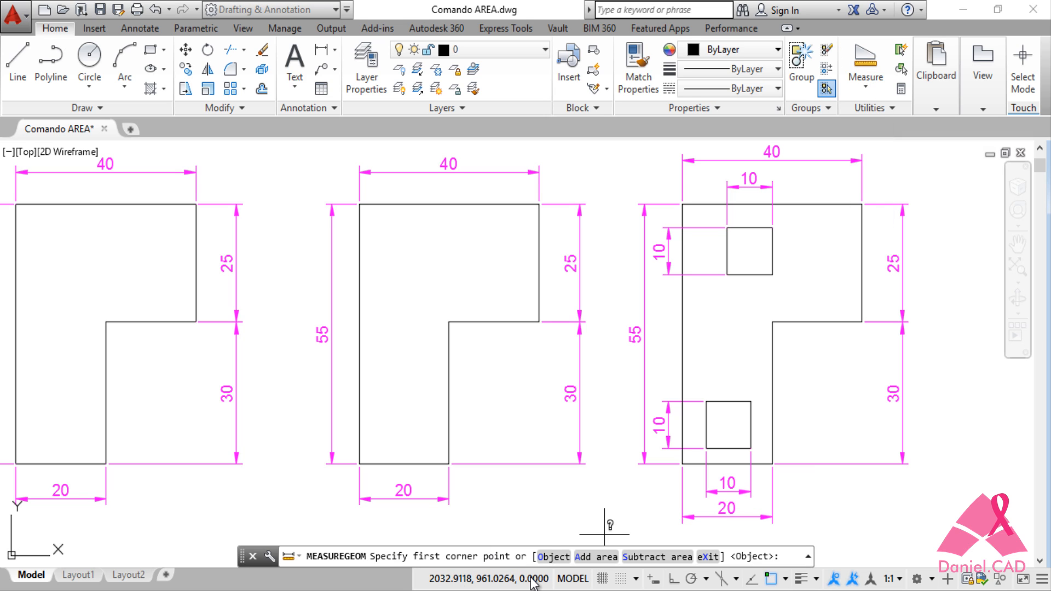
{"action": "left_click", "coordinate": [554, 557]}
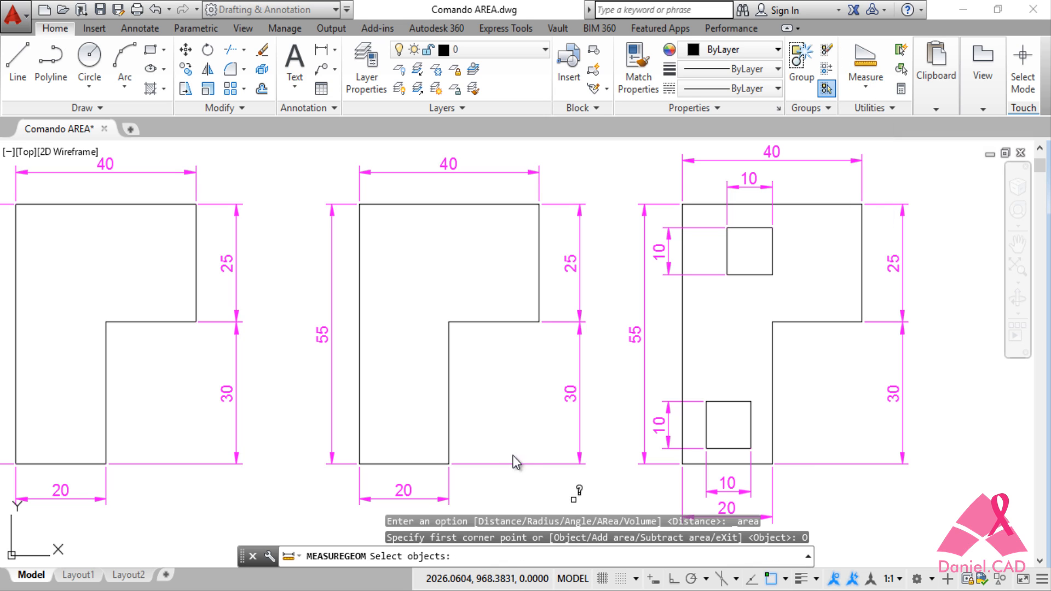
{"action": "left_click", "coordinate": [449, 427]}
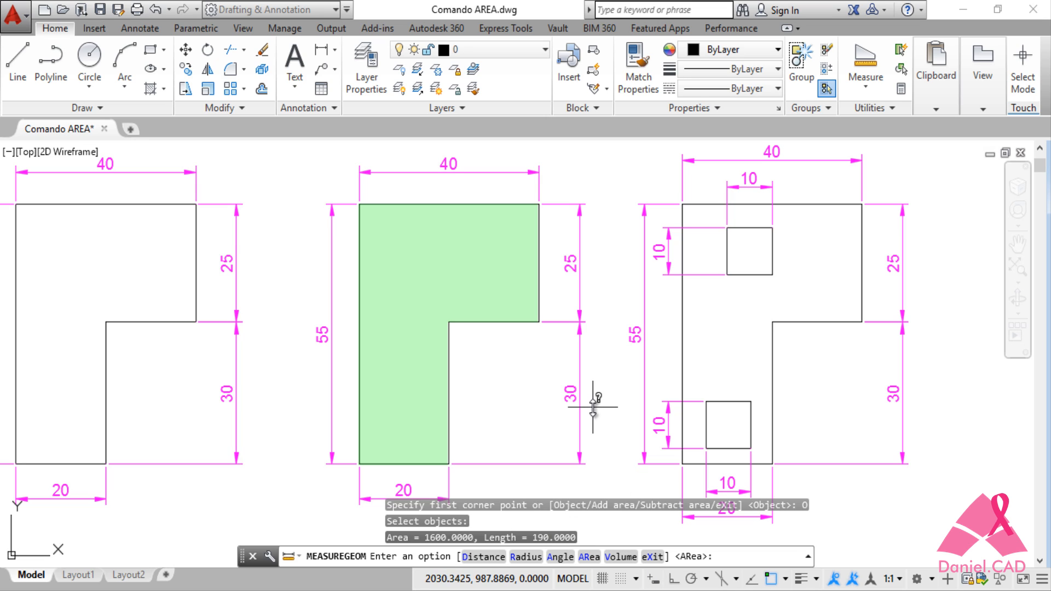
Measure a freehand four-point region inside the upper part of the same outline with MEASUREGEOM's Subtract area option, and end the command
{"action": "key", "text": "Return"}
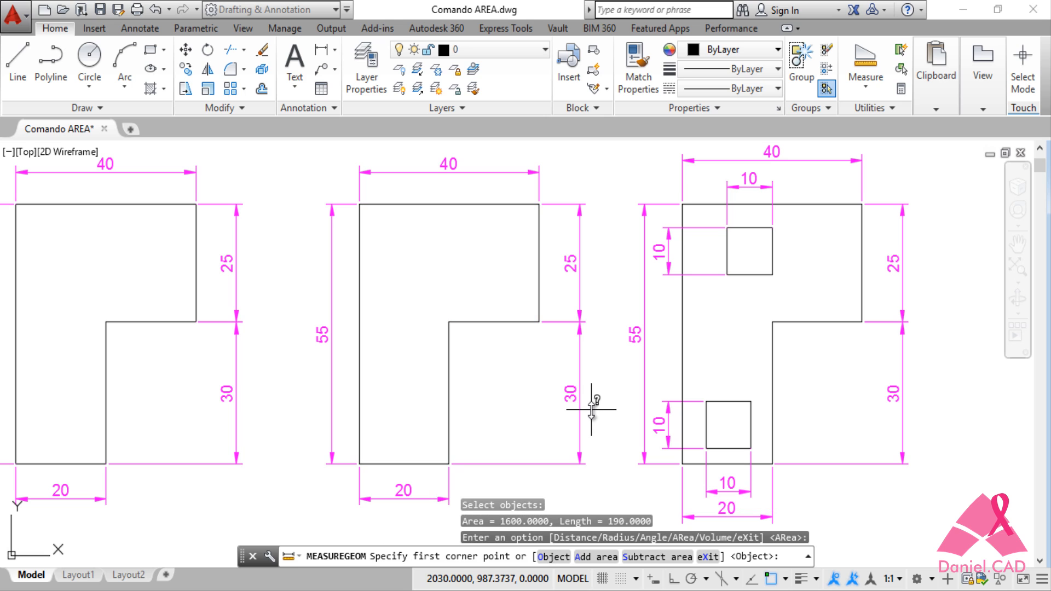
{"action": "left_click", "coordinate": [649, 556]}
{"action": "left_click", "coordinate": [390, 303]}
{"action": "left_click", "coordinate": [390, 259]}
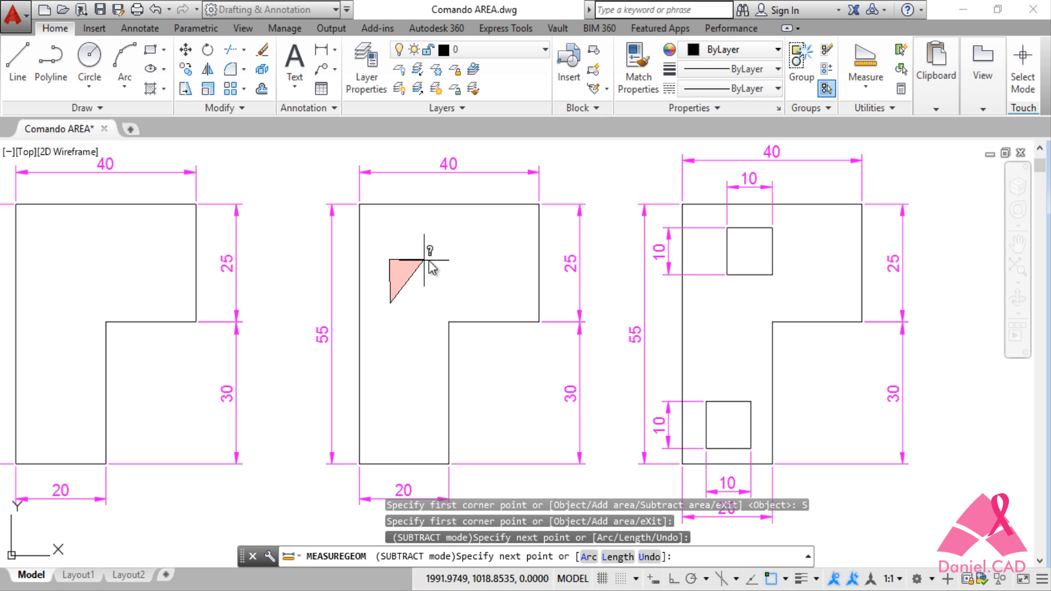
{"action": "left_click", "coordinate": [432, 257]}
{"action": "left_click", "coordinate": [425, 301]}
{"action": "key", "text": "Return"}
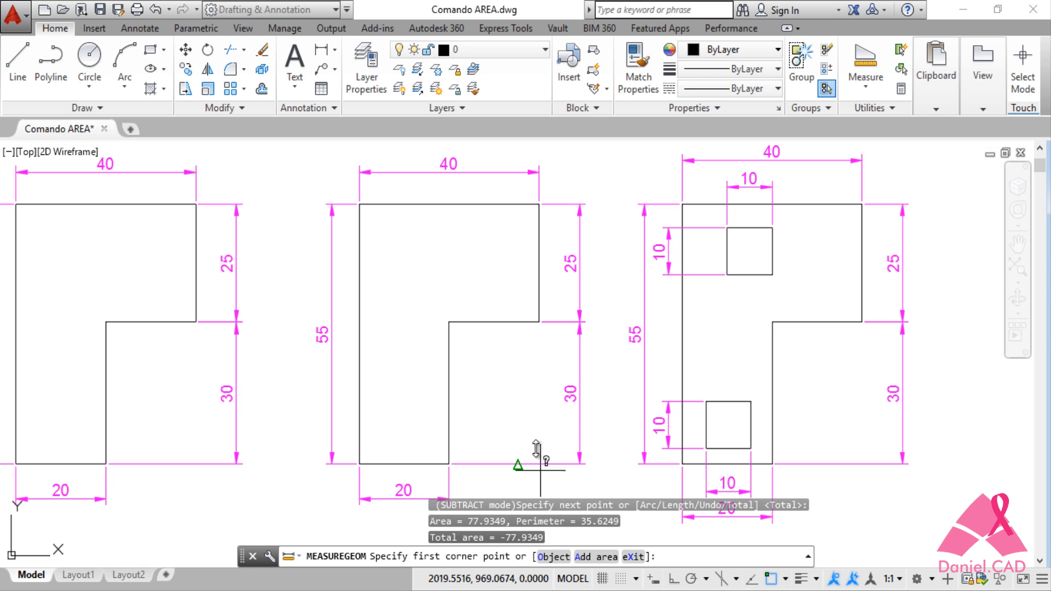
{"action": "key", "text": "Escape"}
{"action": "scroll", "coordinate": [531, 428], "scroll_direction": "down", "scroll_amount": 4}
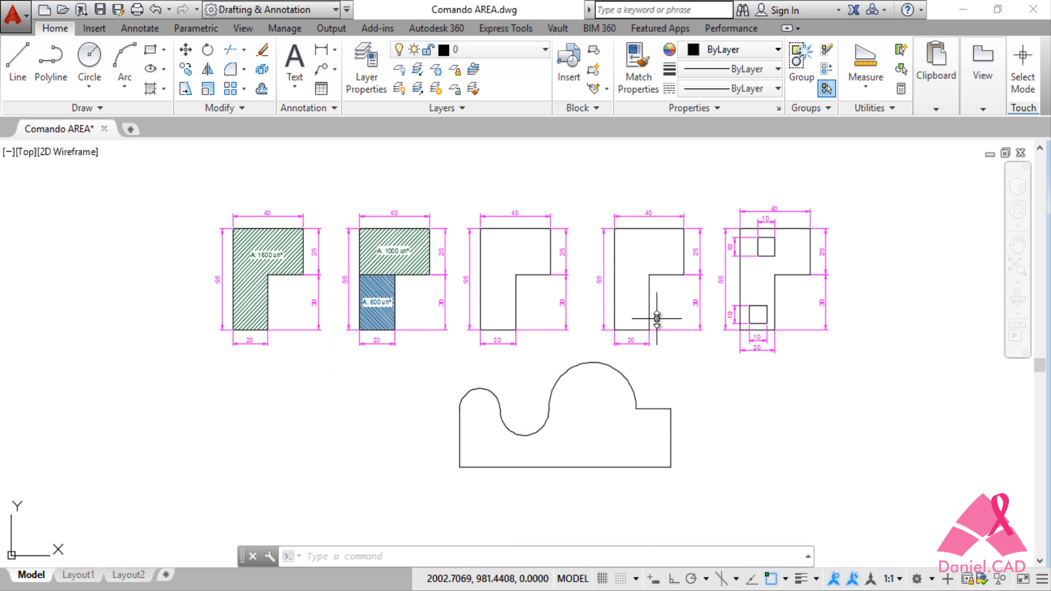